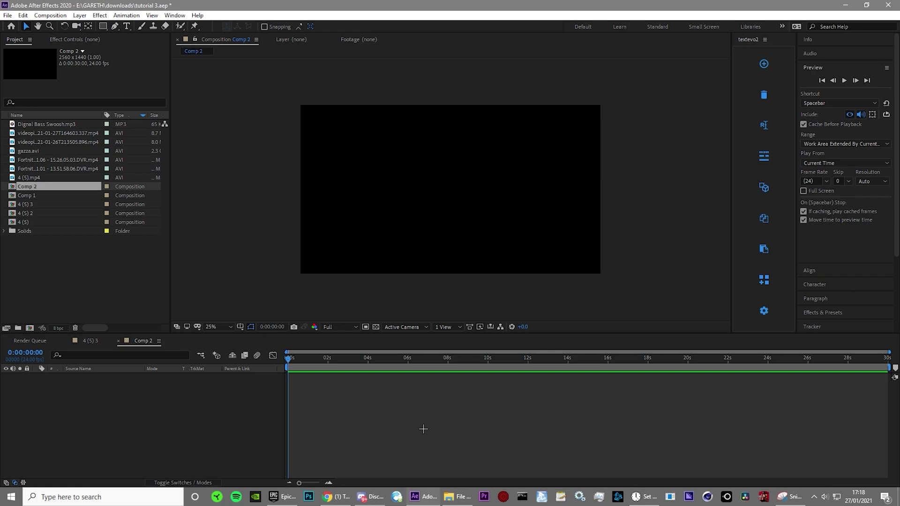
Create a 1920 x 1080 composition at 60 fps with the aspect ratio locked to 16:9.
{"action": "left_click", "coordinate": [29, 329]}
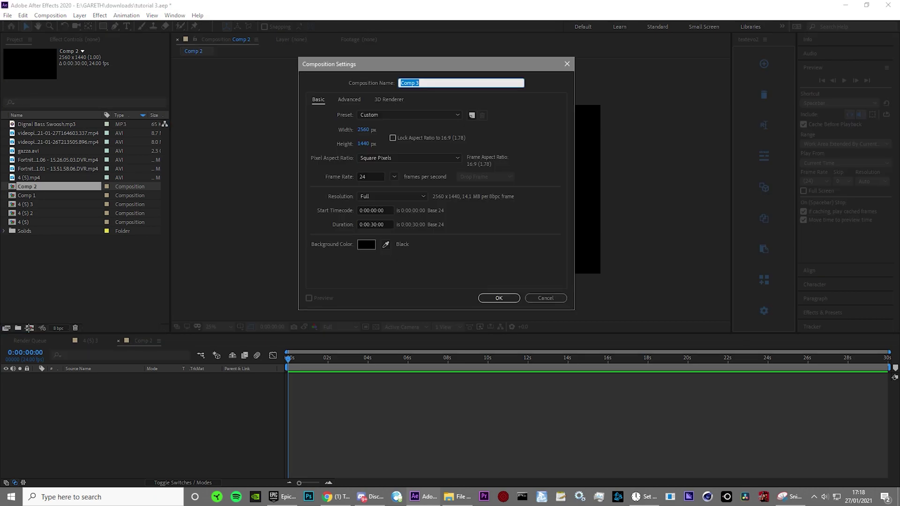
{"action": "left_click", "coordinate": [372, 177]}
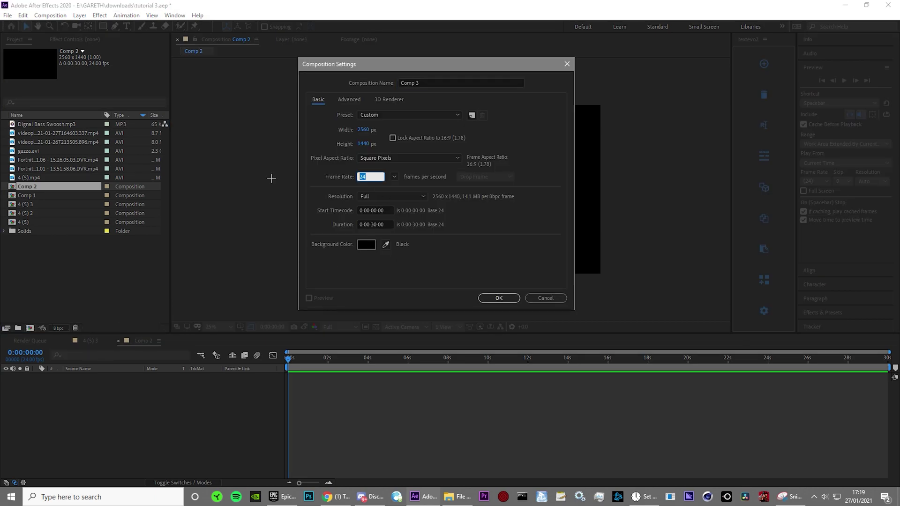
{"action": "left_click", "coordinate": [393, 138]}
{"action": "left_click", "coordinate": [369, 130]}
{"action": "type", "text": "1920"}
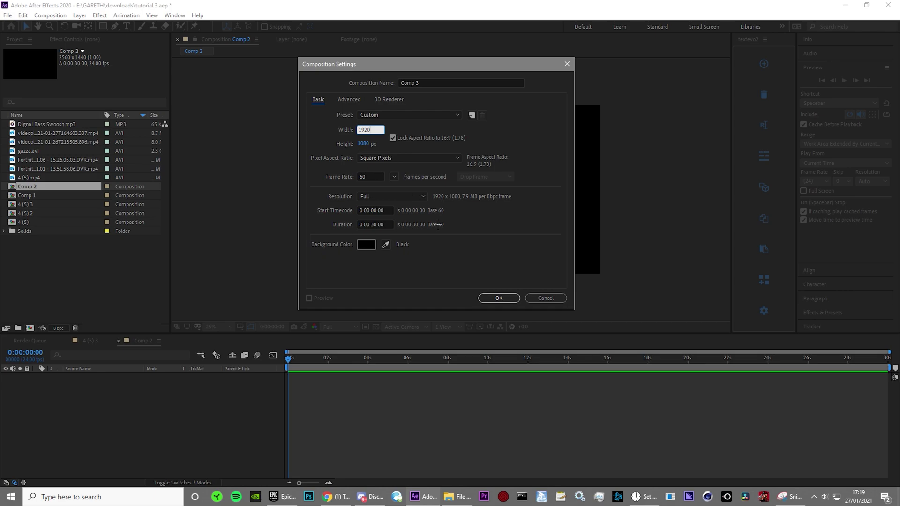
{"action": "left_click", "coordinate": [456, 257]}
{"action": "left_click", "coordinate": [498, 299]}
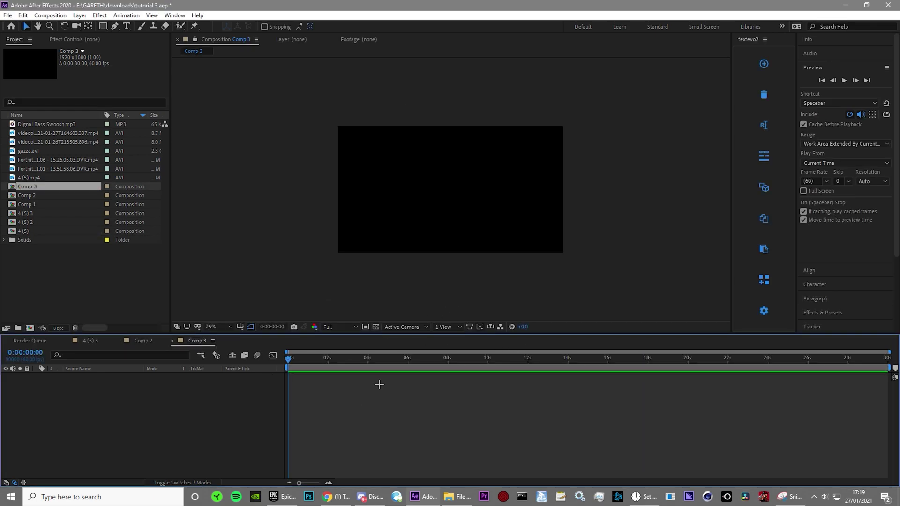
Add the videoplayback 2021-01-27 music clip to the new composition and reveal its audio waveform.
{"action": "left_click", "coordinate": [55, 134]}
{"action": "left_click_drag", "start_coordinate": [47, 134], "coordinate": [56, 445]}
{"action": "key", "text": "l"}
{"action": "key", "text": "l"}
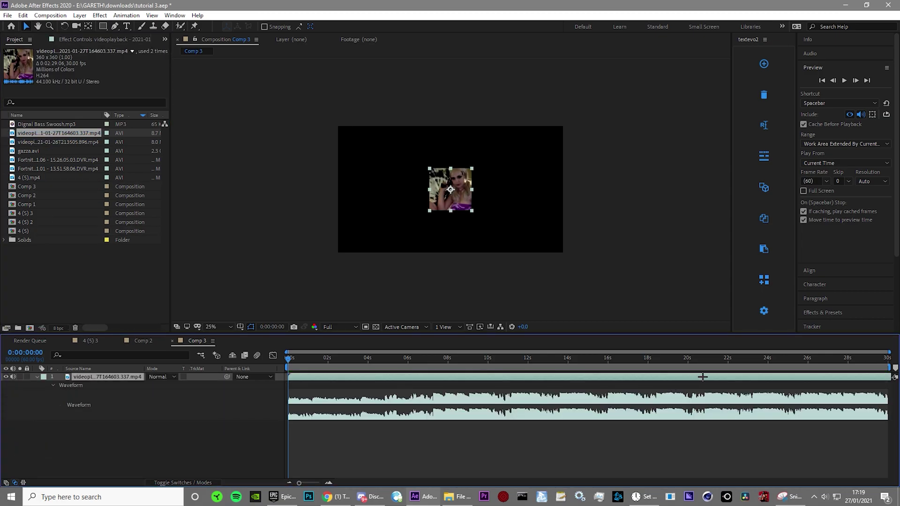
Slide the music clip about 3 seconds earlier, preview it from 0:00:06:10 and return to the start.
{"action": "left_click_drag", "start_coordinate": [703, 377], "coordinate": [631, 384]}
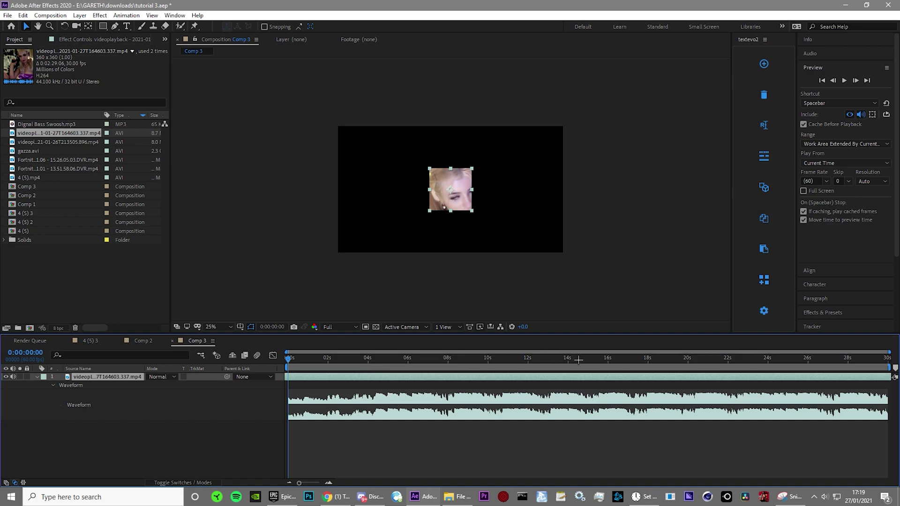
{"action": "left_click", "coordinate": [411, 358]}
{"action": "key", "text": "space"}
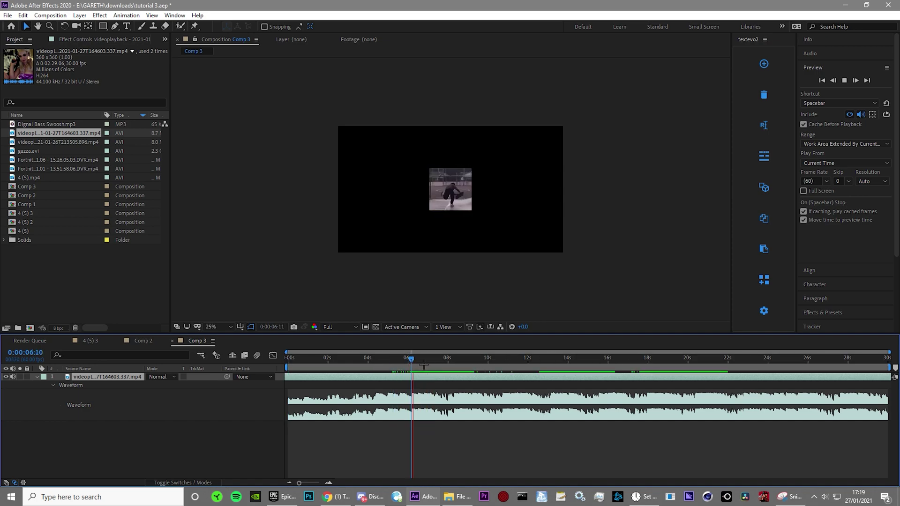
{"action": "left_click", "coordinate": [424, 365]}
{"action": "left_click_drag", "start_coordinate": [351, 366], "coordinate": [205, 385]}
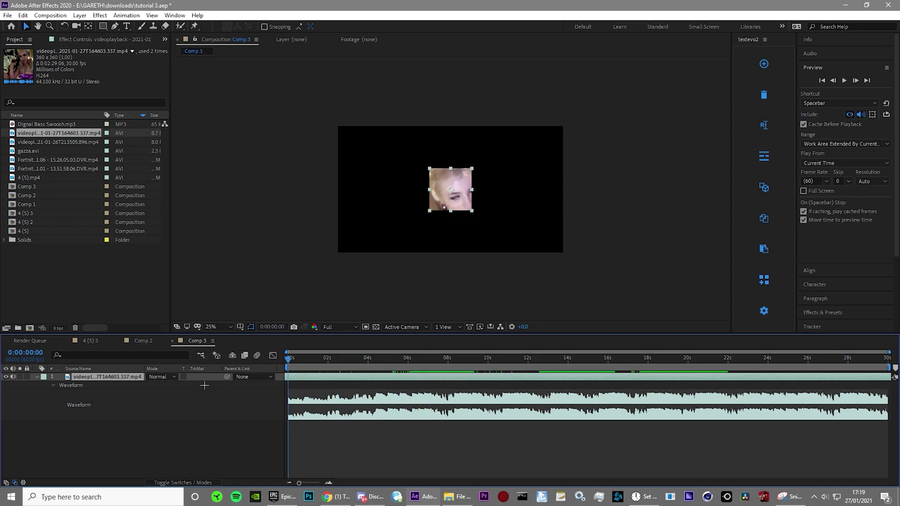
Place gameplay clip 4 (5).mp4 above the music and slide it to start at about 2.5 seconds, with the playhead at 0:00:06:49.
{"action": "left_click", "coordinate": [1, 377]}
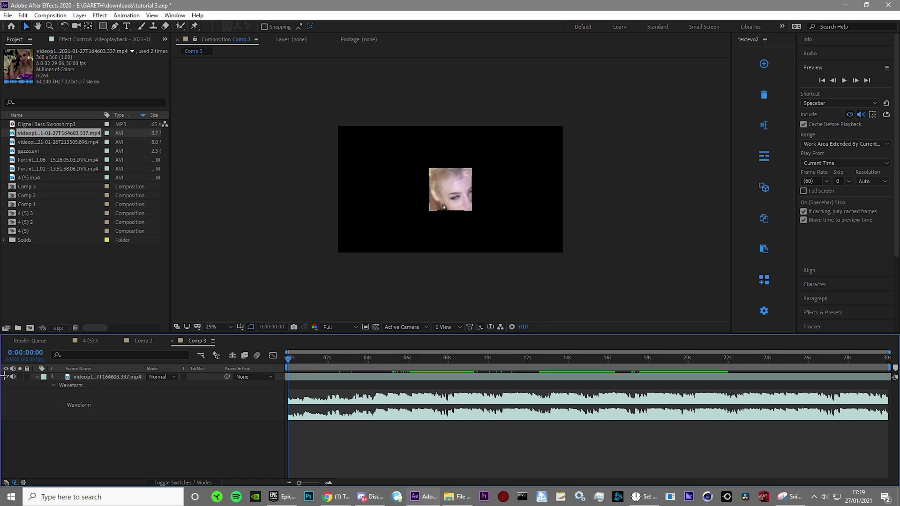
{"action": "left_click", "coordinate": [103, 296]}
{"action": "left_click_drag", "start_coordinate": [44, 177], "coordinate": [33, 378]}
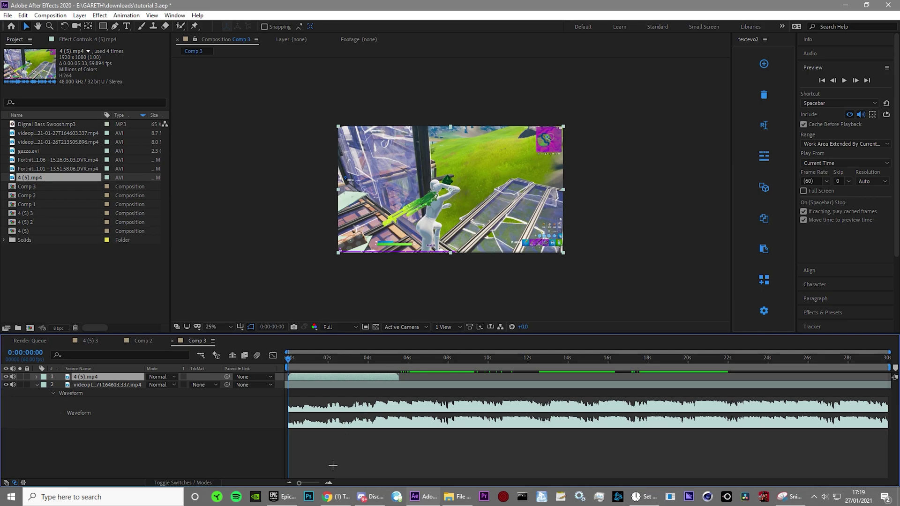
{"action": "left_click", "coordinate": [329, 483]}
{"action": "left_click", "coordinate": [454, 359]}
{"action": "left_click_drag", "start_coordinate": [454, 358], "coordinate": [534, 382]}
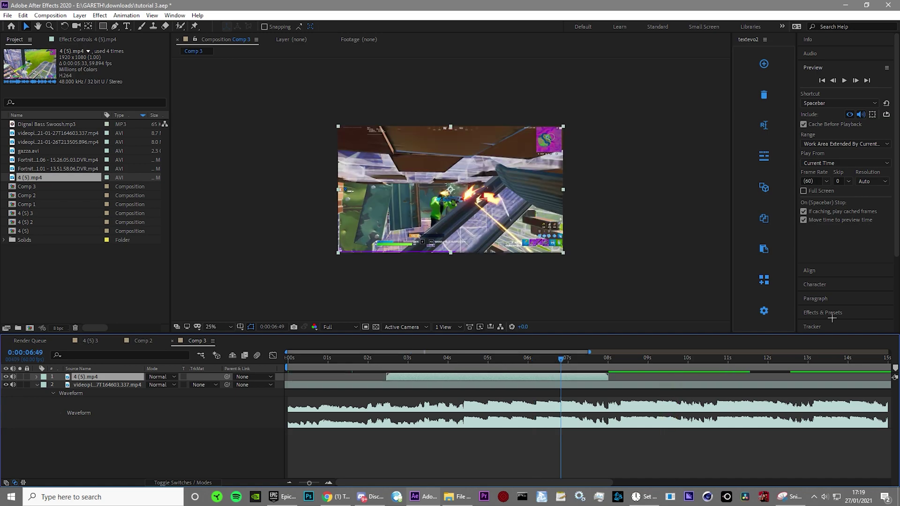
Find and apply an RGB preset with velocity remap and shake to 4 (5).mp4, and delete its RSMB Pro effect.
{"action": "left_click", "coordinate": [831, 314]}
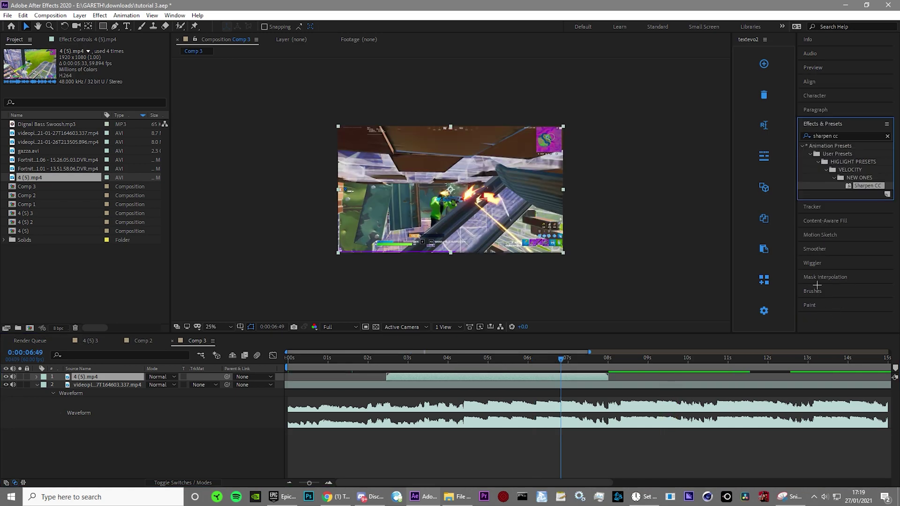
{"action": "left_click", "coordinate": [846, 135]}
{"action": "key", "text": "ctrl+a"}
{"action": "type", "text": "rgb"}
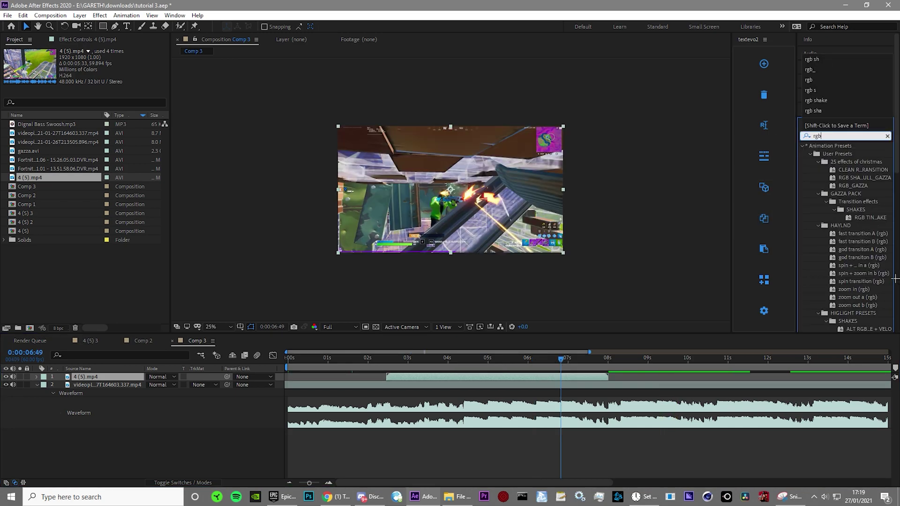
{"action": "double_click", "coordinate": [870, 182]}
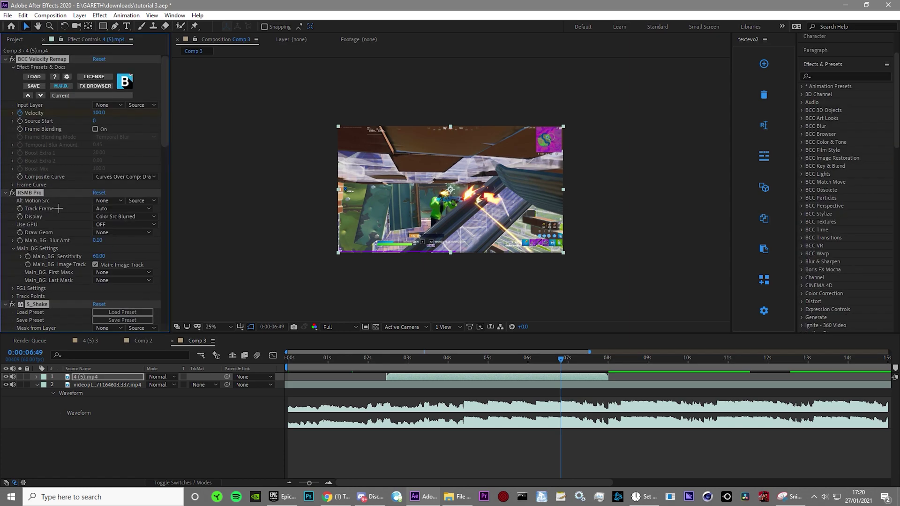
{"action": "left_click", "coordinate": [35, 193]}
{"action": "key", "text": "Delete"}
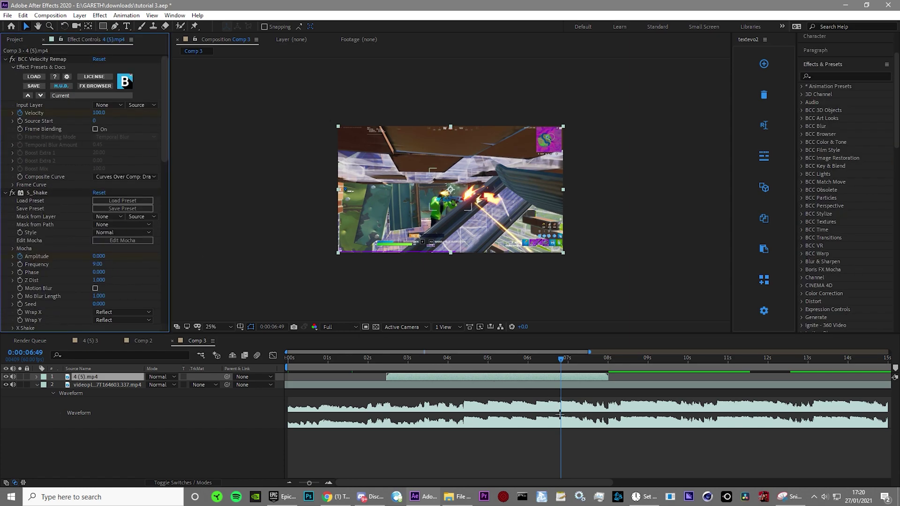
Reveal the gameplay clip's keyframes and shift all preset keyframes earlier so their peak values fall at 0:00:06:49.
{"action": "key", "text": "u"}
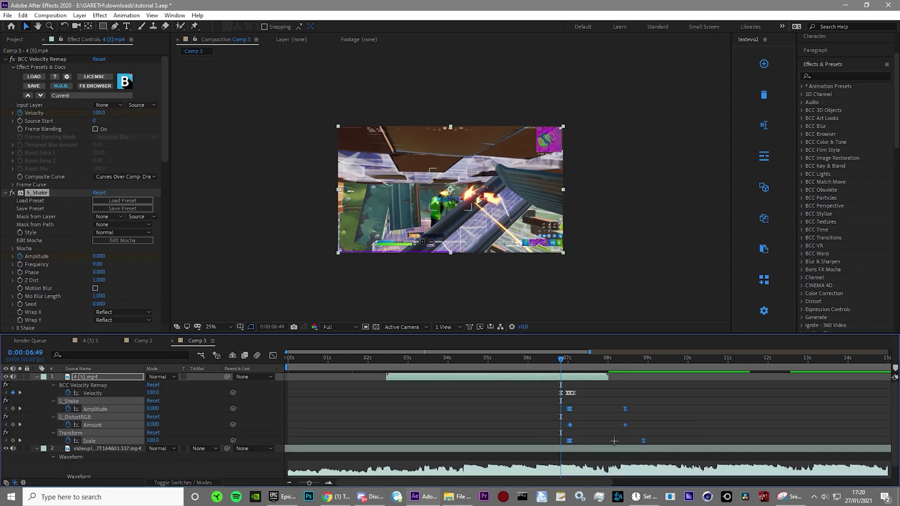
{"action": "left_click", "coordinate": [680, 455]}
{"action": "key", "text": "ctrl+alt+a"}
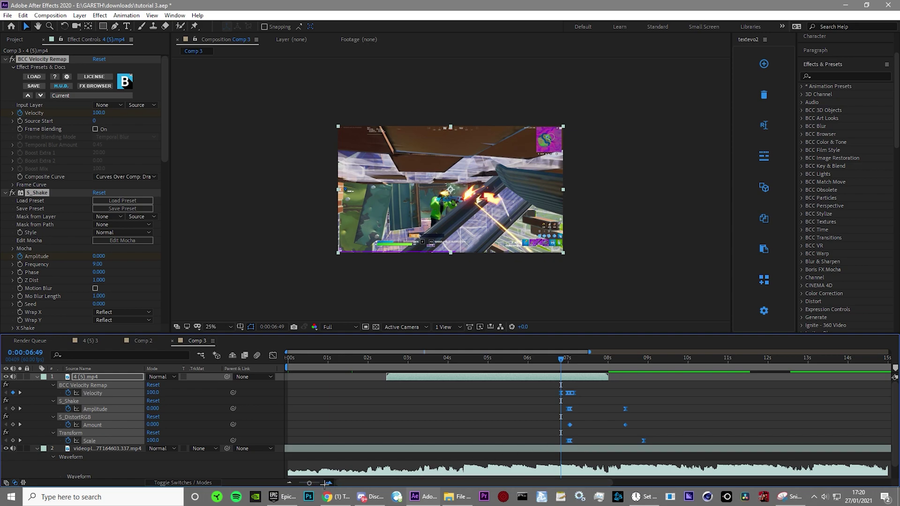
{"action": "left_click", "coordinate": [318, 483]}
{"action": "left_click_drag", "start_coordinate": [597, 393], "coordinate": [560, 393]}
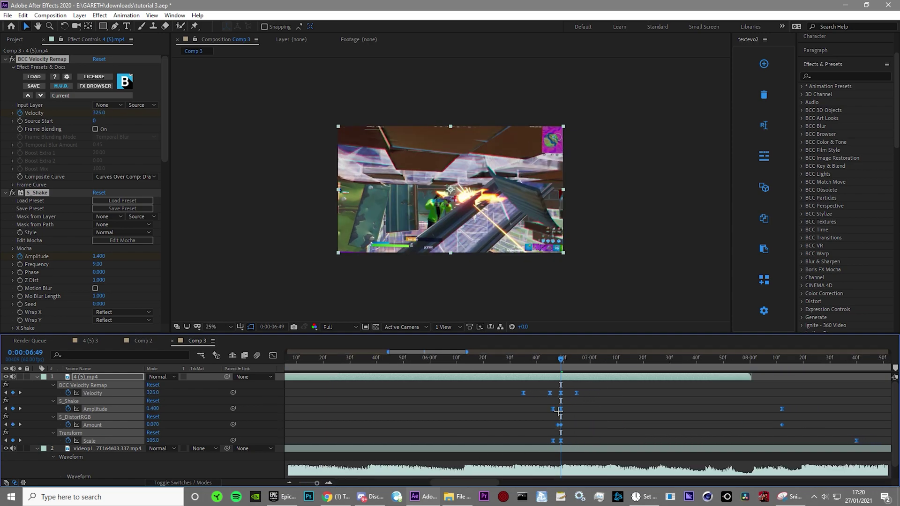
{"action": "key", "text": "ctrl+shift+a"}
{"action": "left_click", "coordinate": [289, 483]}
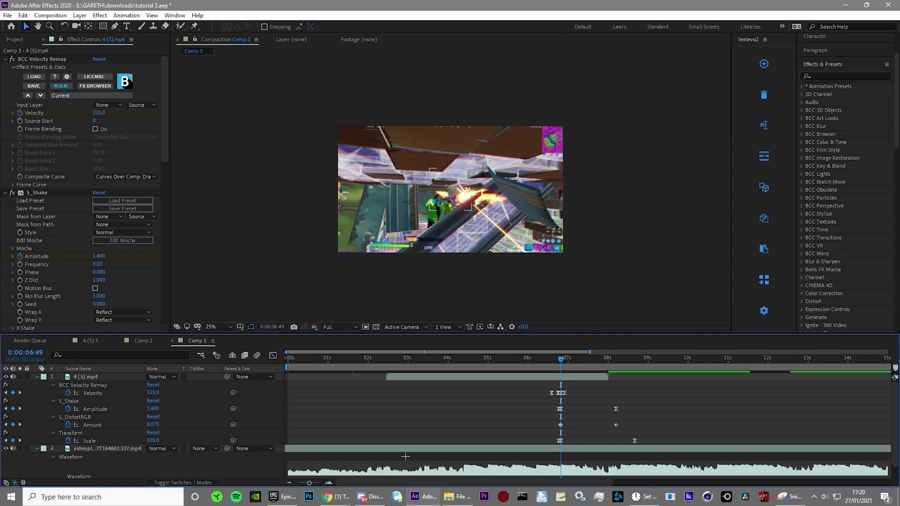
Create an adjustment layer above 4 (5).mp4 and apply the Sapphire S_Shake effect to it.
{"action": "left_click", "coordinate": [504, 377]}
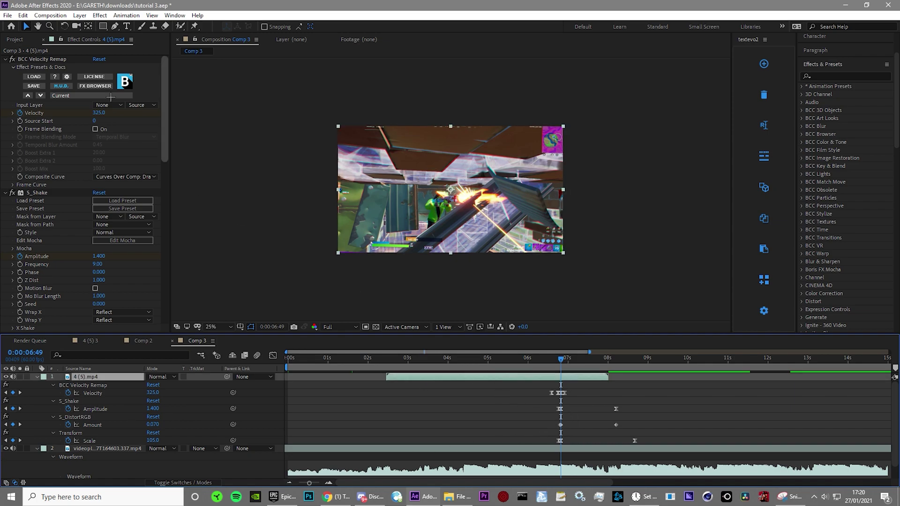
{"action": "left_click", "coordinate": [80, 15]}
{"action": "mouse_move", "coordinate": [88, 25]}
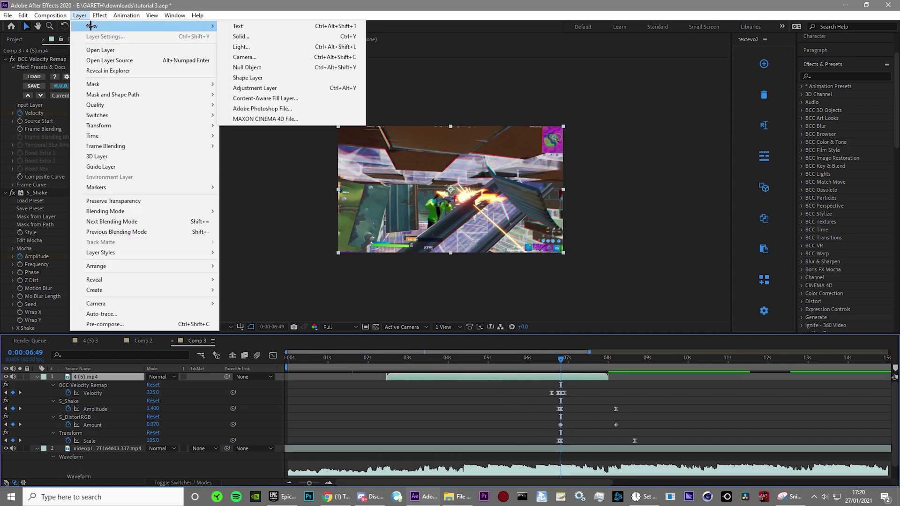
{"action": "left_click", "coordinate": [311, 88]}
{"action": "left_click", "coordinate": [844, 76]}
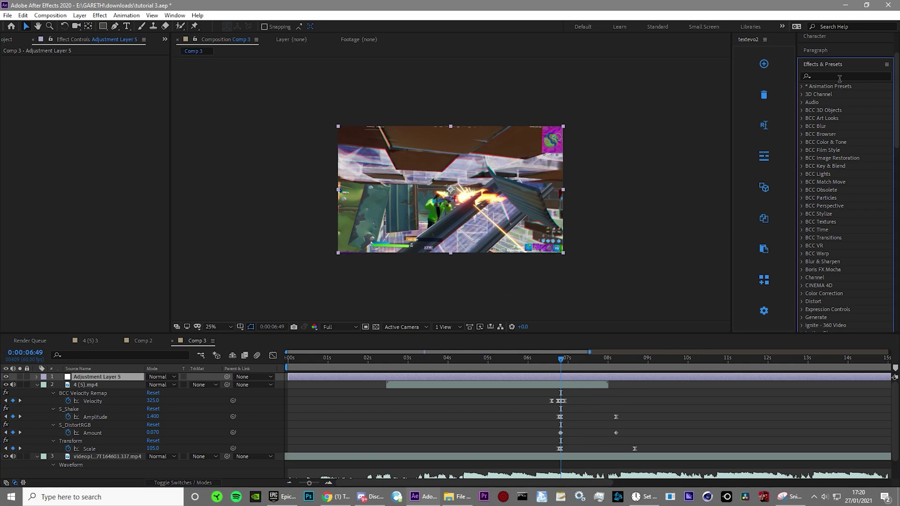
{"action": "type", "text": "s_shake"}
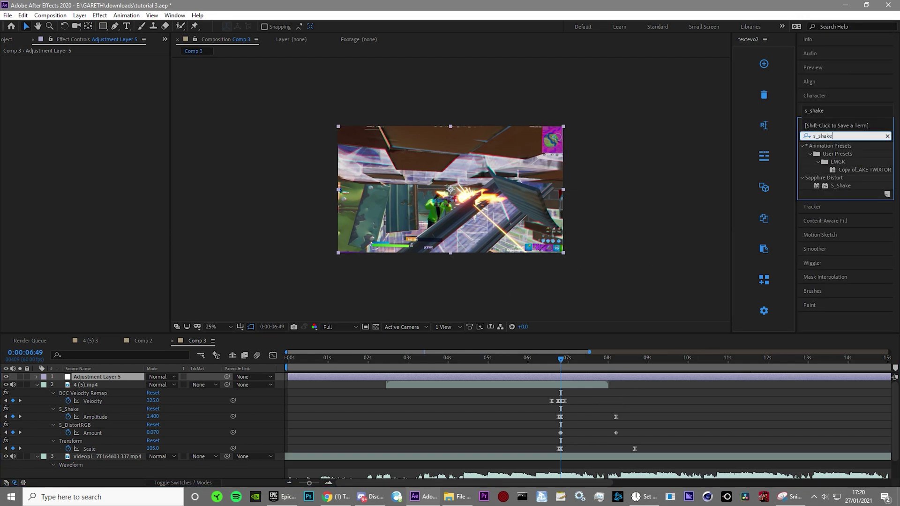
{"action": "double_click", "coordinate": [841, 186]}
Place numbered composition markers 1 to 5 on the music beats, from 0:00:04:25 to 0:00:06:32.
{"action": "left_click", "coordinate": [449, 357]}
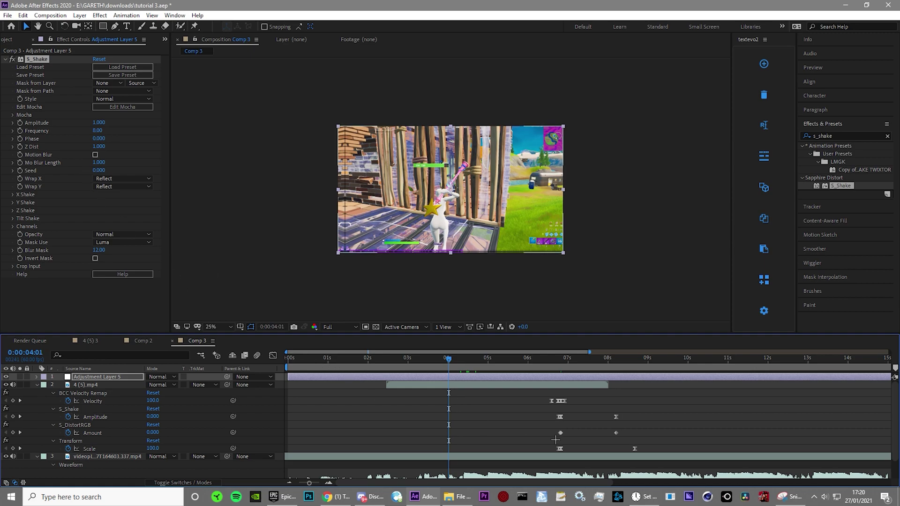
{"action": "scroll", "coordinate": [464, 435], "scroll_direction": "down", "scroll_amount": 1}
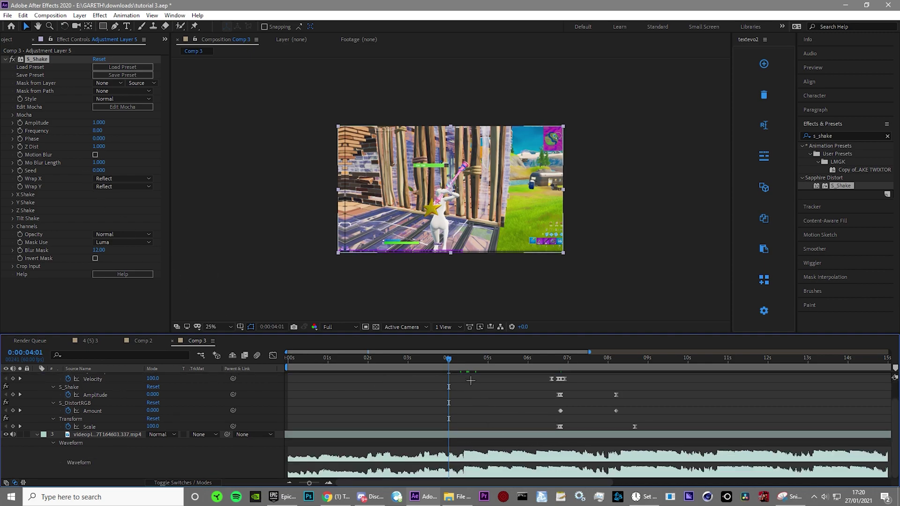
{"action": "left_click", "coordinate": [465, 359]}
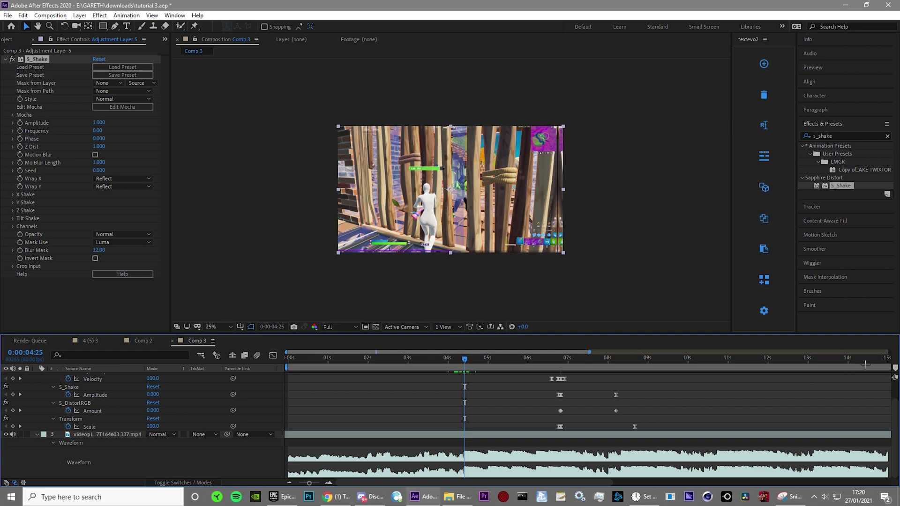
{"action": "key", "text": "shift+1"}
{"action": "key", "text": "space"}
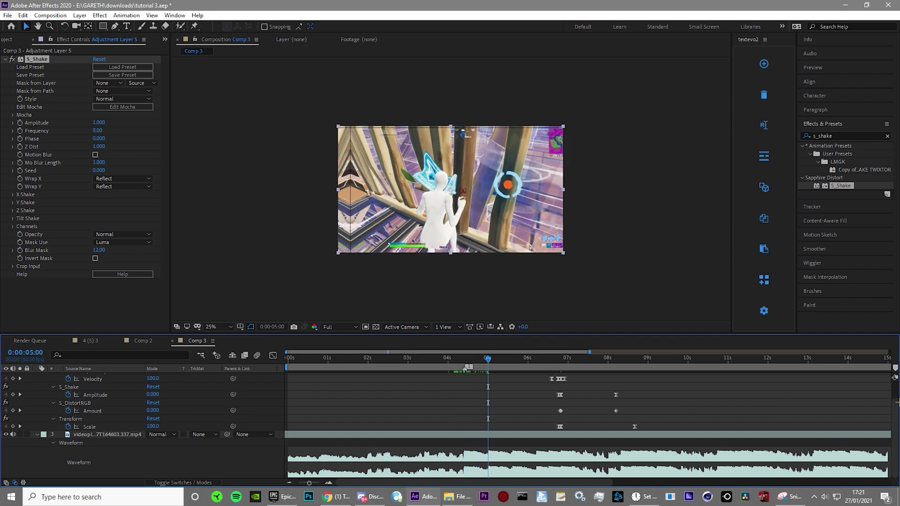
{"action": "key", "text": "shift+2"}
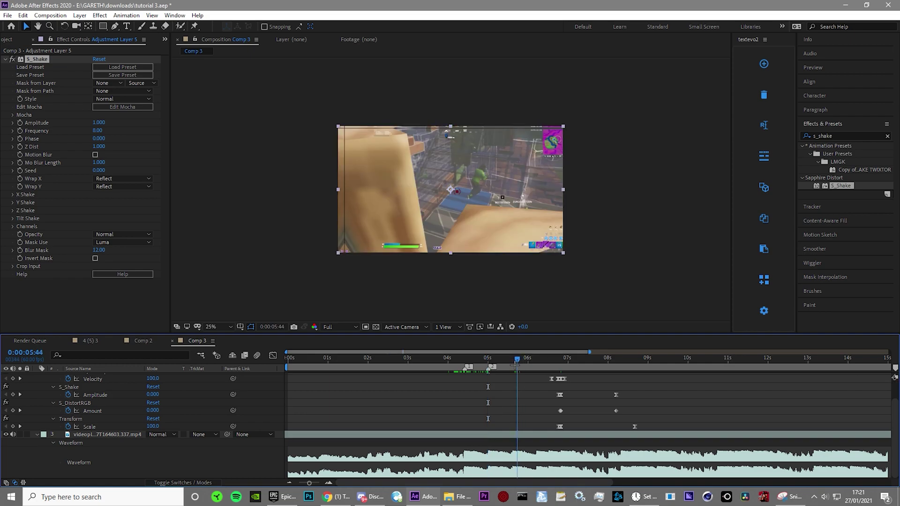
{"action": "key", "text": "shift+3"}
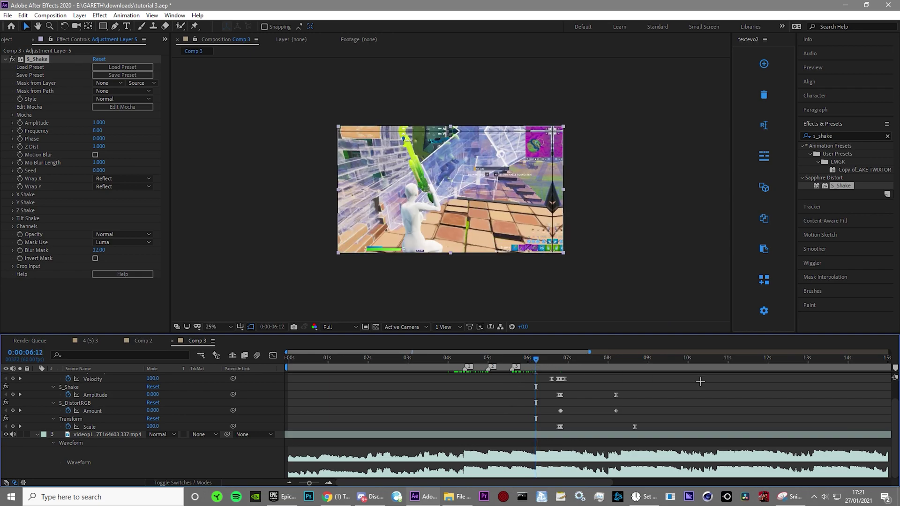
{"action": "key", "text": "shift+4"}
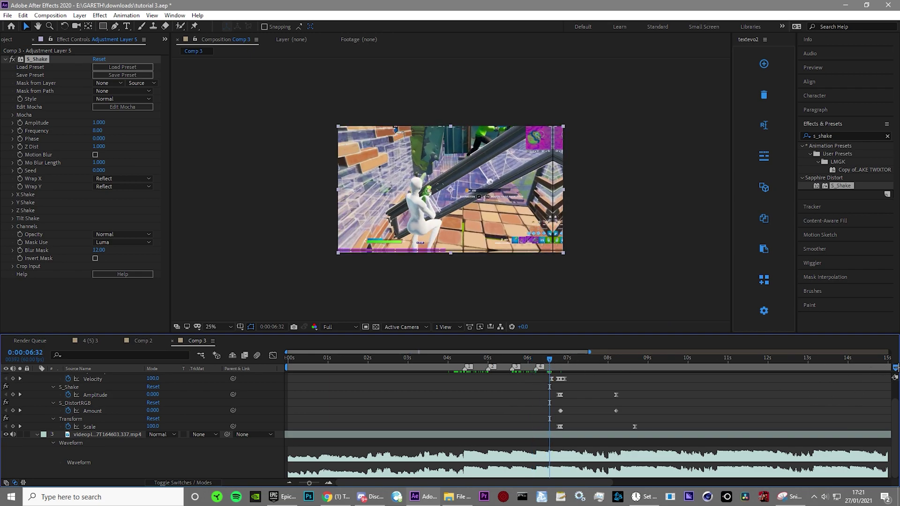
{"action": "key", "text": "shift+5"}
Keyframe the adjustment layer's S_Shake Amplitude at 1.000 on marker 1 and at 0.000 one frame before it.
{"action": "left_click", "coordinate": [58, 162]}
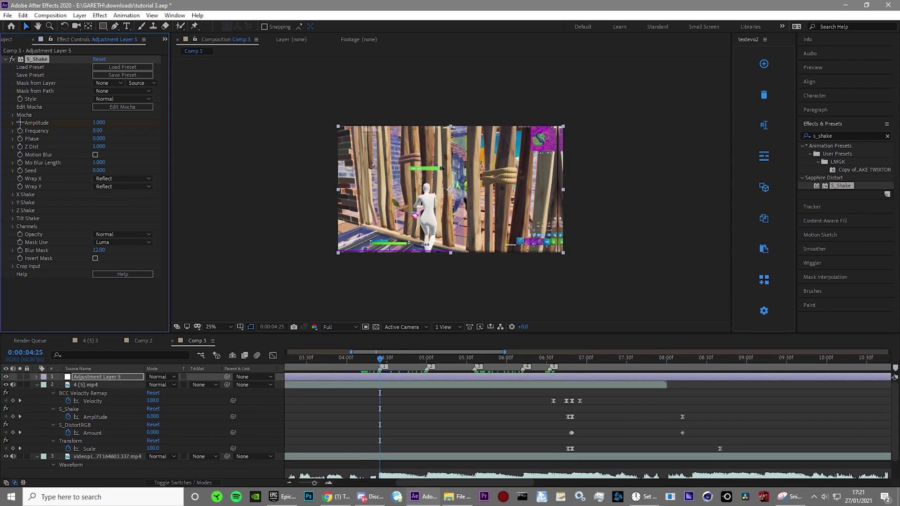
{"action": "key", "text": "Page_Up"}
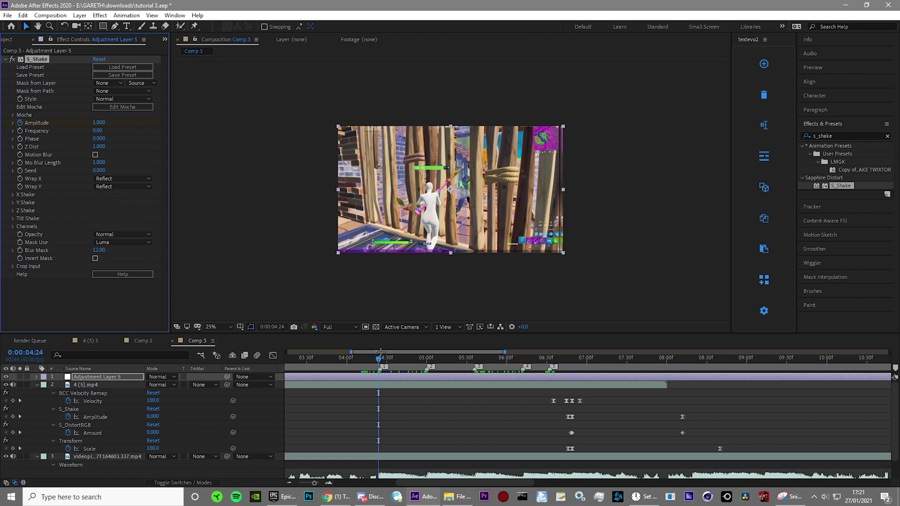
{"action": "left_click_drag", "start_coordinate": [99, 123], "coordinate": [4, 133]}
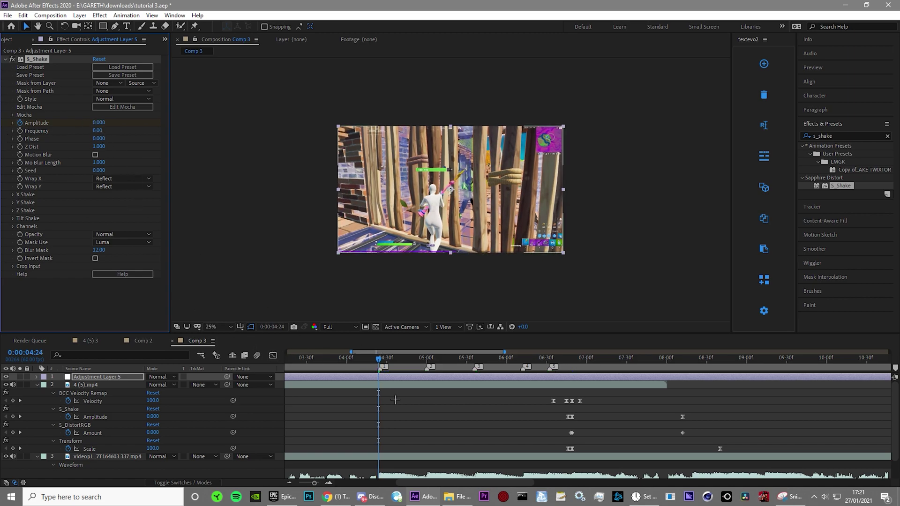
{"action": "key", "text": "Page_Down"}
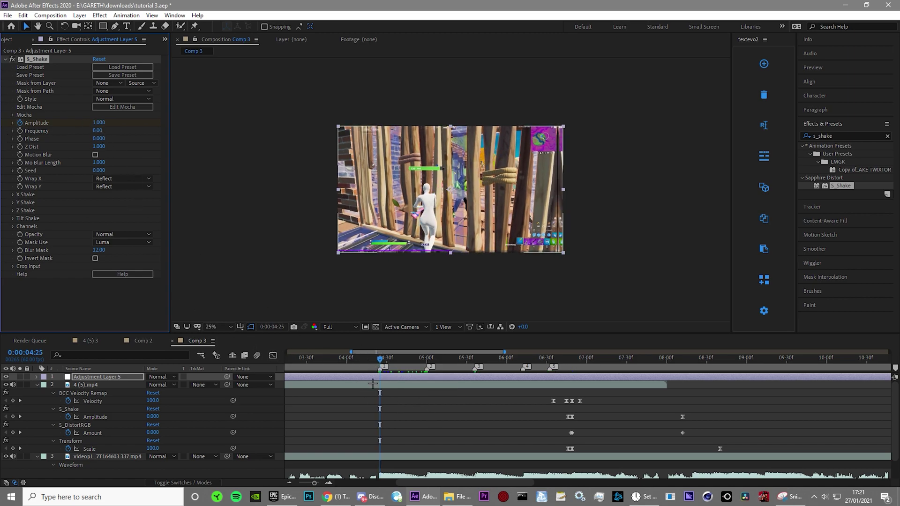
{"action": "scroll", "coordinate": [434, 442], "scroll_direction": "up", "scroll_amount": 2}
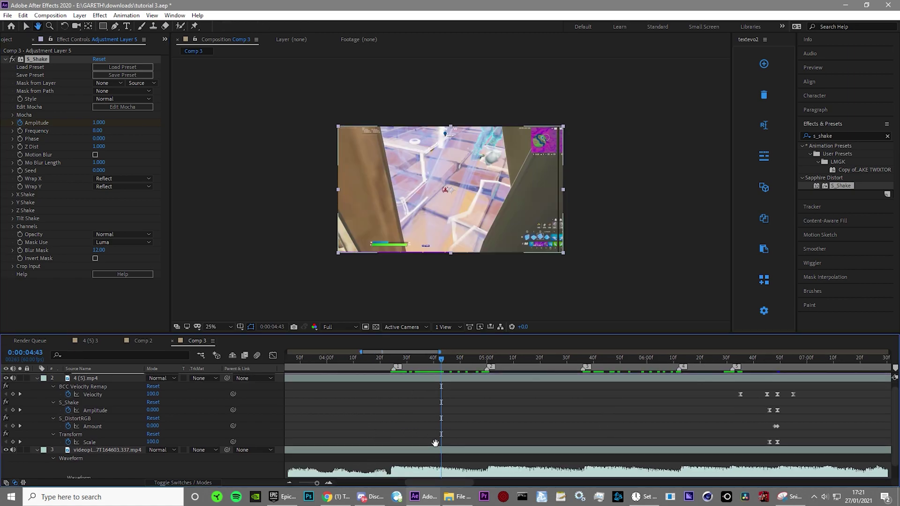
Keyframe the adjustment layer's S_Shake Amplitude at 0.000 at 0:00:04:43 and set its keyframe on marker 1 to 6.
{"action": "left_click_drag", "start_coordinate": [96, 123], "coordinate": [28, 126]}
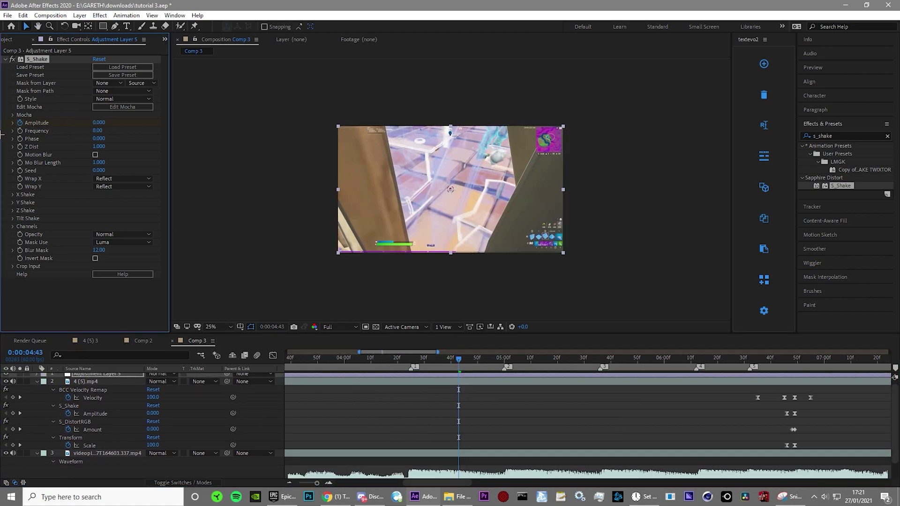
{"action": "key", "text": "u"}
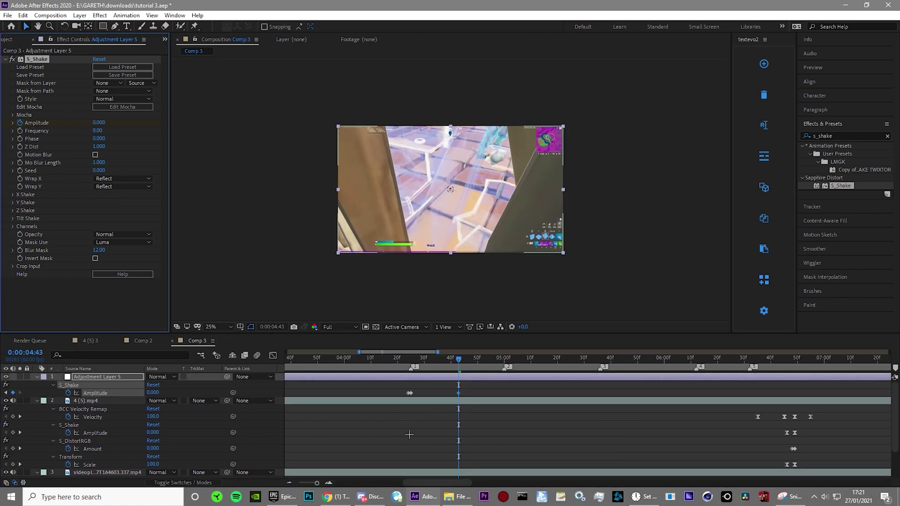
{"action": "left_click", "coordinate": [409, 359]}
{"action": "left_click_drag", "start_coordinate": [409, 360], "coordinate": [411, 359]}
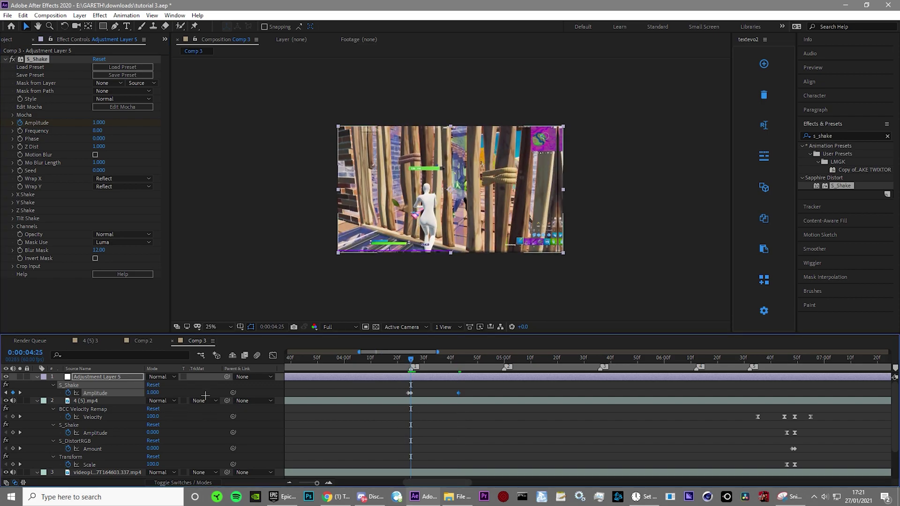
{"action": "left_click", "coordinate": [153, 393]}
{"action": "type", "text": "6"}
{"action": "key", "text": "Return"}
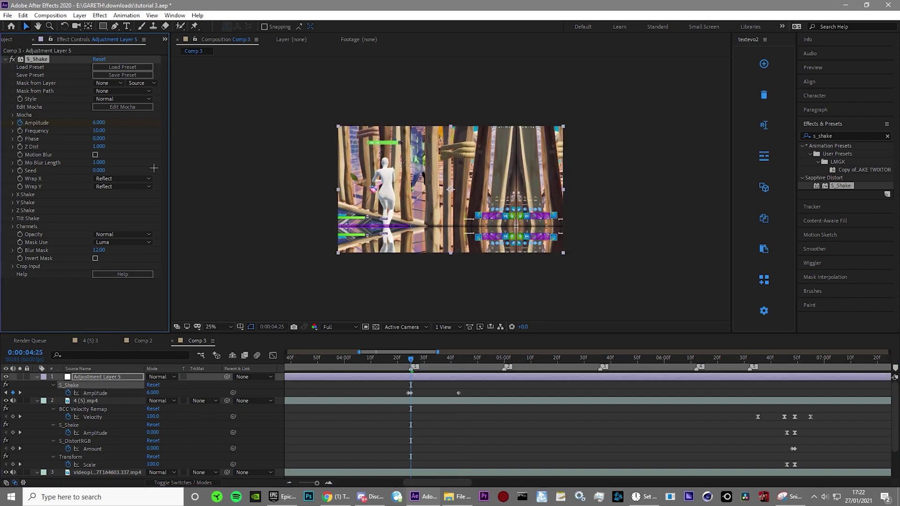
Set the adjustment layer's S_Shake Frequency to 14 and its X Rand Amp to 72.
{"action": "left_click", "coordinate": [99, 132]}
{"action": "type", "text": "14"}
{"action": "key", "text": "Return"}
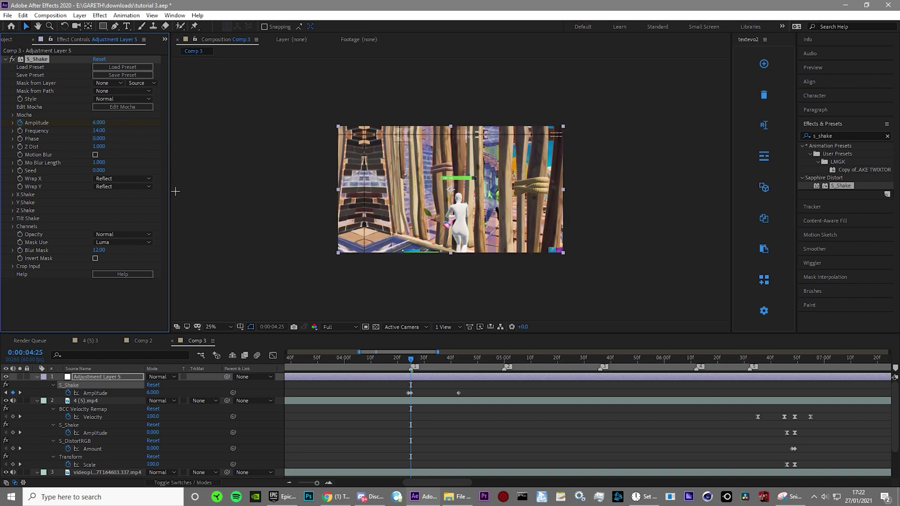
{"action": "left_click", "coordinate": [10, 196]}
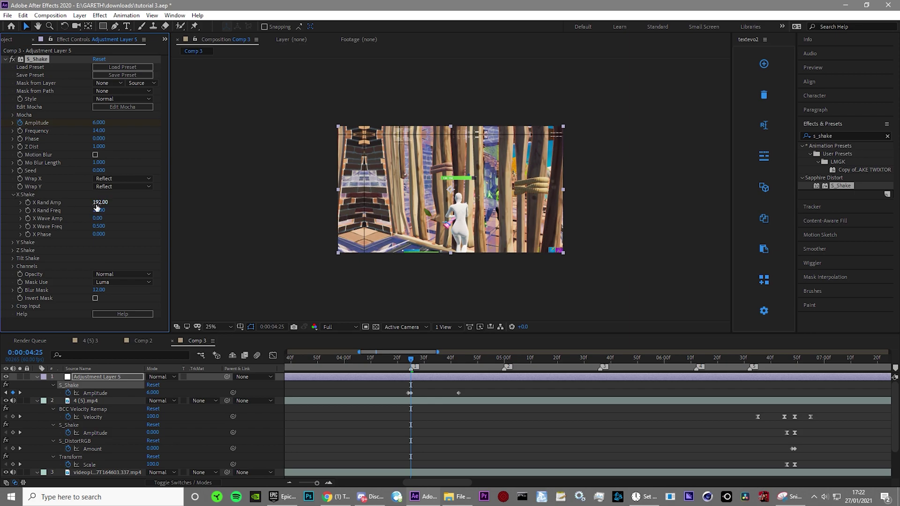
{"action": "left_click", "coordinate": [119, 219]}
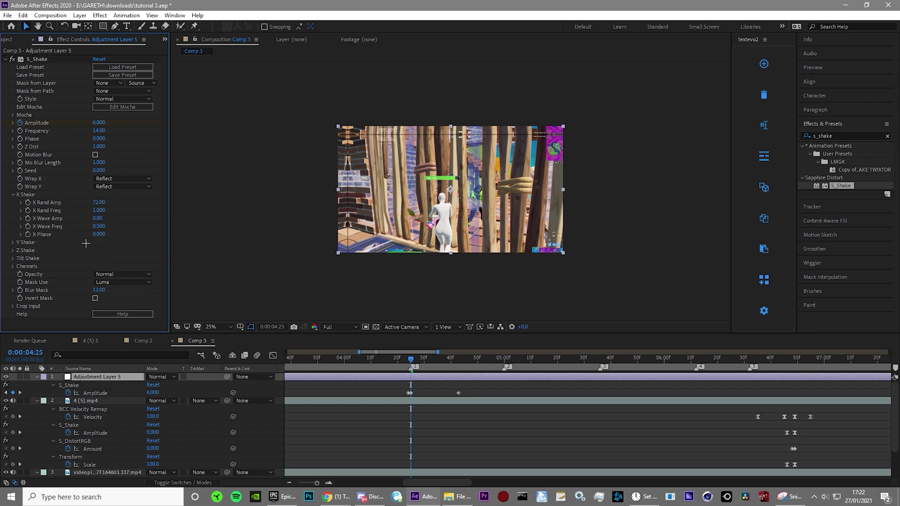
In S_Shake's Y Shake settings, set Y Rand Amp to 72 and Y Wave Amp to 36.
{"action": "left_click", "coordinate": [13, 243]}
{"action": "left_click", "coordinate": [100, 251]}
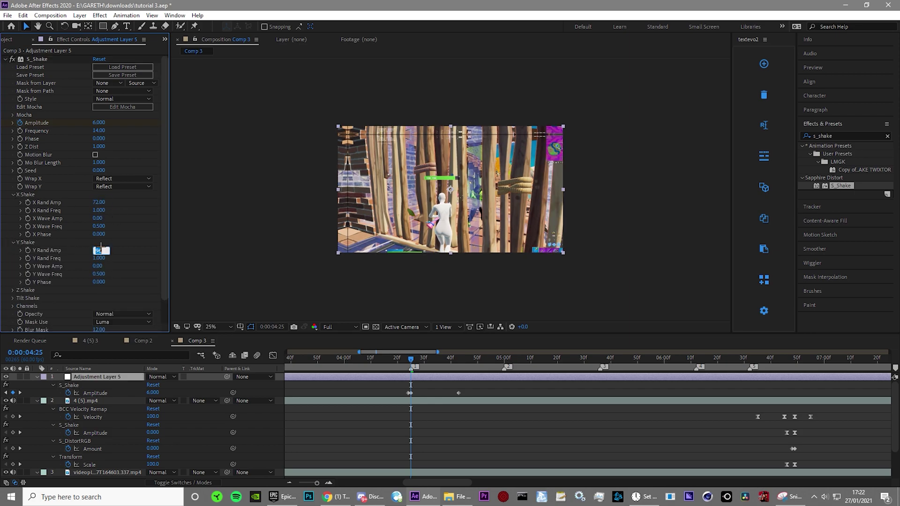
{"action": "left_click", "coordinate": [98, 266]}
{"action": "type", "text": "3"}
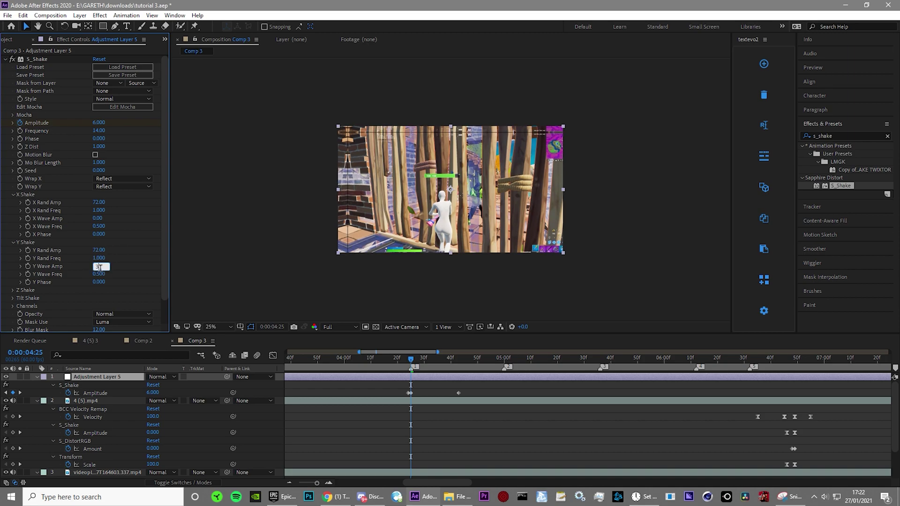
{"action": "type", "text": "6"}
{"action": "key", "text": "Return"}
In S_Shake's Tilt Shake settings, set Tilt Wave Amp to 0.50 and Tilt Rand Freq to 0.
{"action": "left_click", "coordinate": [13, 298]}
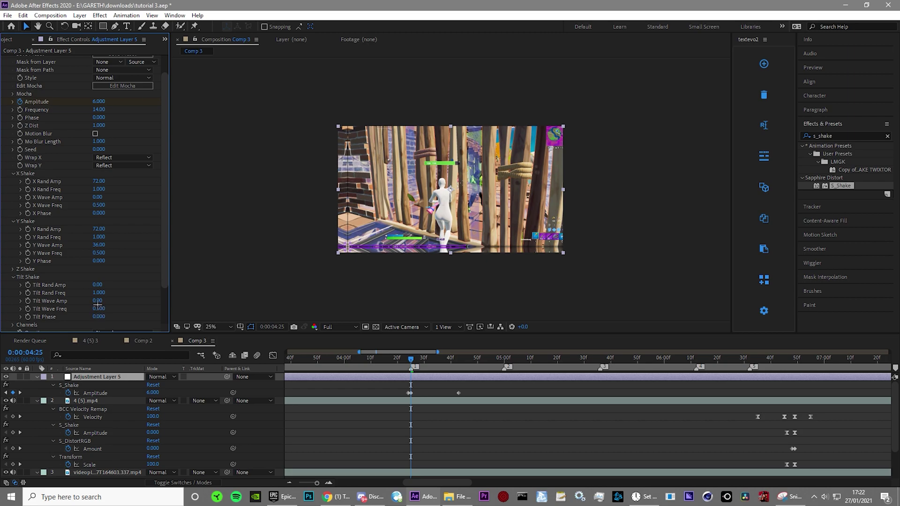
{"action": "left_click", "coordinate": [98, 301]}
{"action": "left_click", "coordinate": [96, 309]}
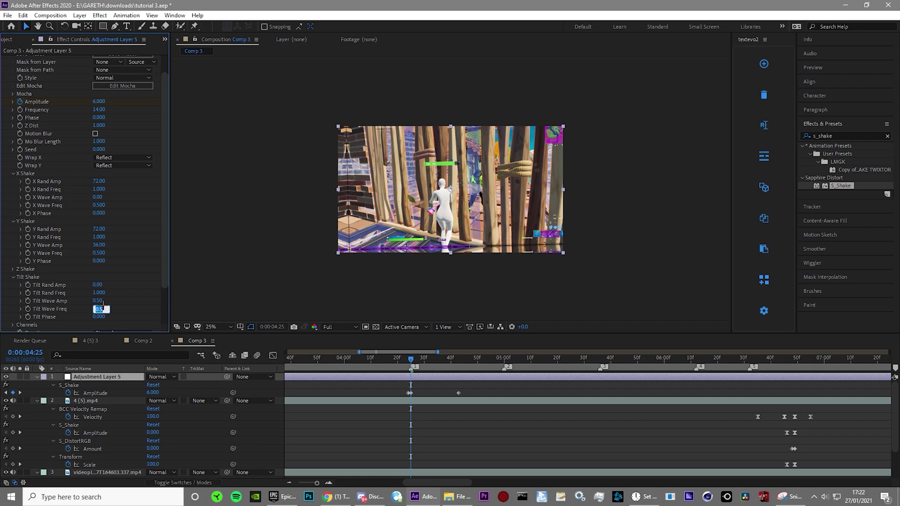
{"action": "left_click", "coordinate": [114, 298]}
{"action": "left_click_drag", "start_coordinate": [98, 293], "coordinate": [40, 304]}
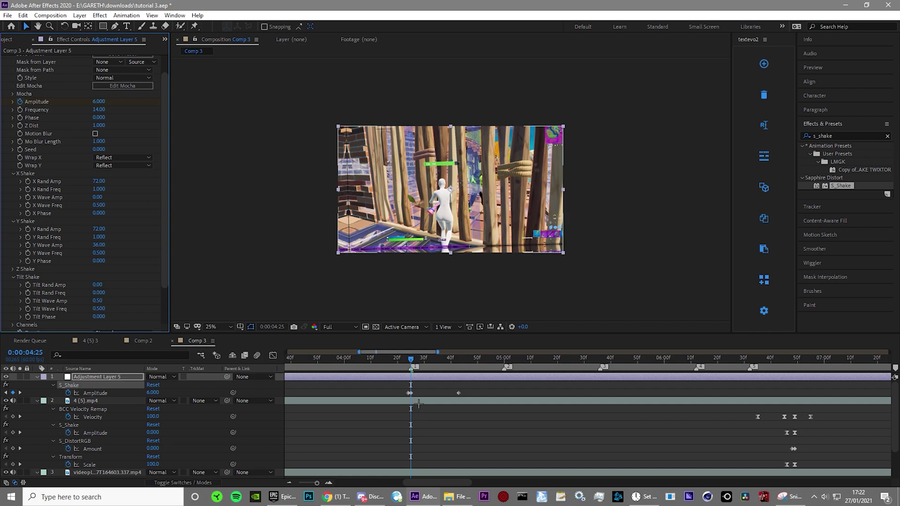
Enable Motion Blur for the adjustment layer's S_Shake effect.
{"action": "left_click", "coordinate": [480, 437]}
{"action": "key", "text": "period"}
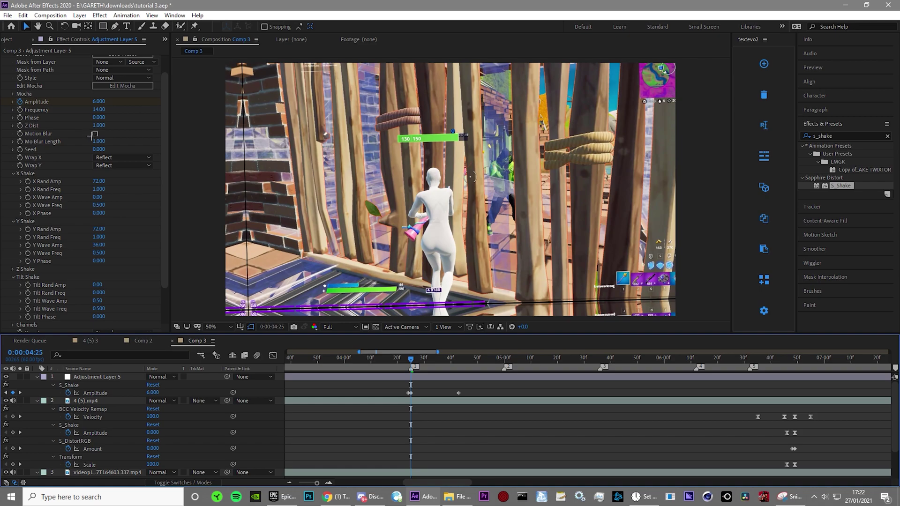
{"action": "left_click", "coordinate": [96, 133]}
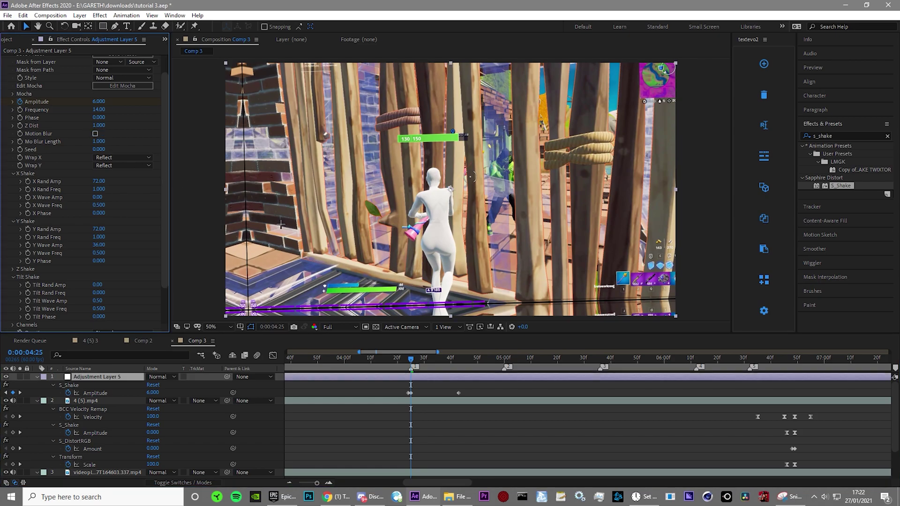
{"action": "left_click", "coordinate": [95, 134]}
{"action": "left_click_drag", "start_coordinate": [402, 362], "coordinate": [455, 387]}
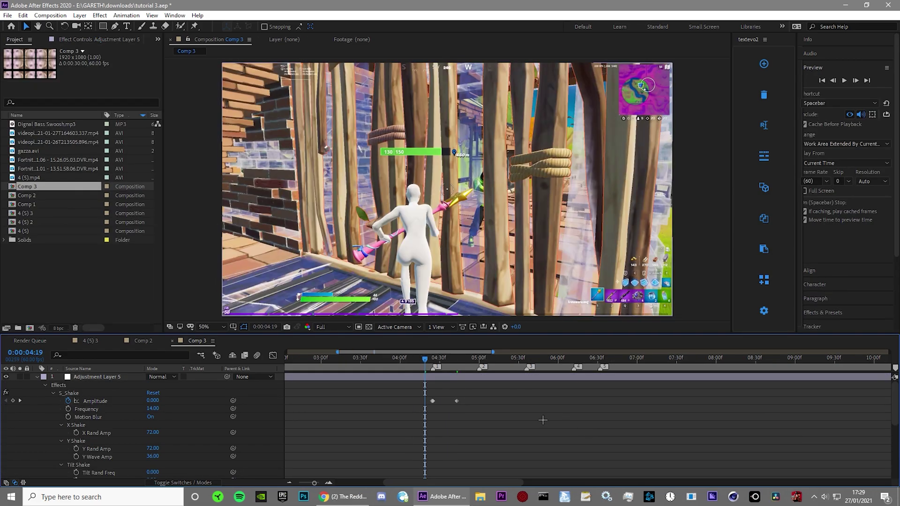
Apply Easy Ease to all S_Shake Amplitude keyframes of the adjustment layer.
{"action": "left_click_drag", "start_coordinate": [416, 389], "coordinate": [482, 411]}
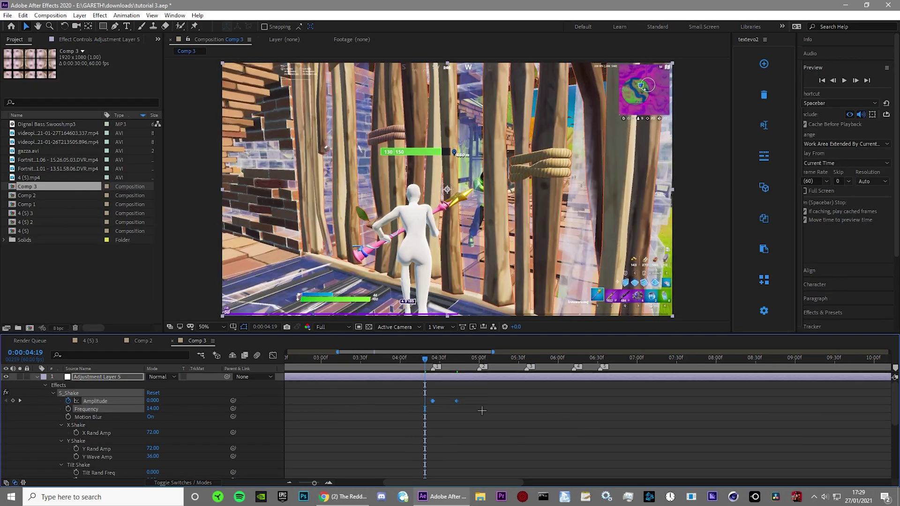
{"action": "key", "text": "F9"}
{"action": "right_click", "coordinate": [433, 403]}
{"action": "mouse_move", "coordinate": [441, 396]}
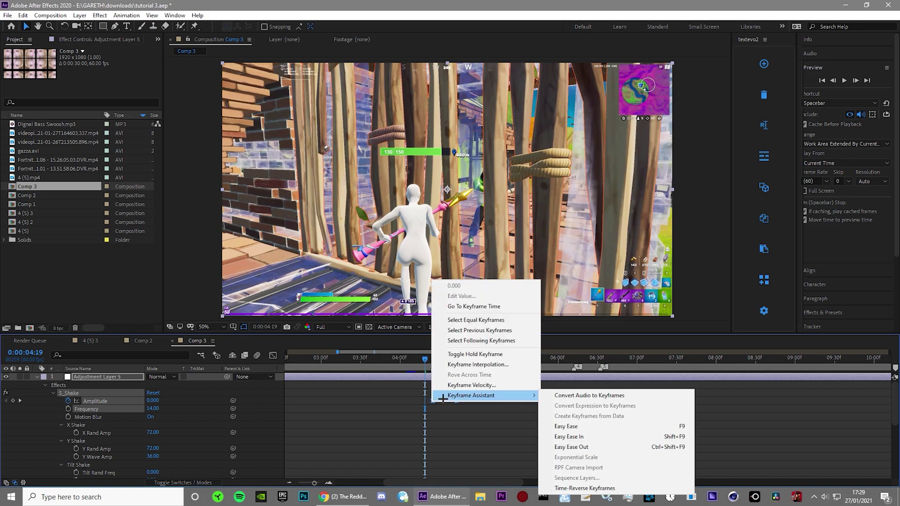
{"action": "left_click", "coordinate": [597, 427]}
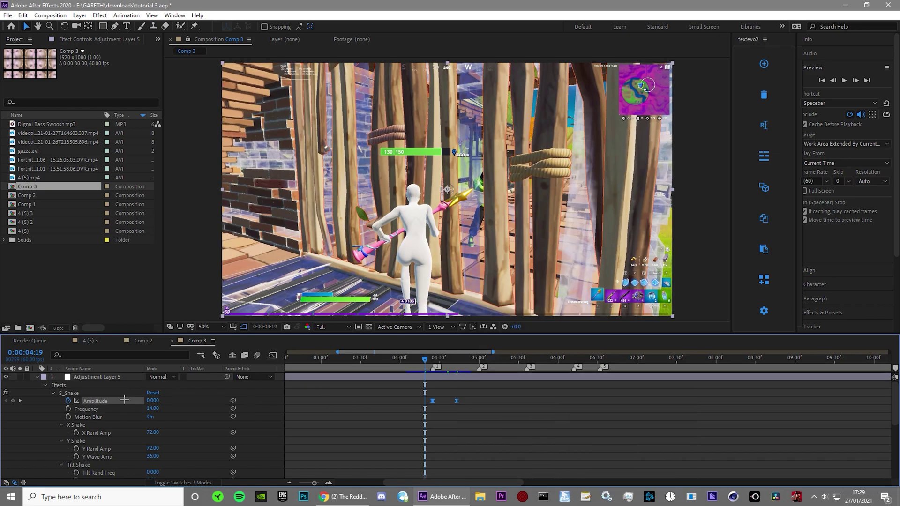
Shape the Amplitude speed graph so the shake falls off sharply right after marker 1 and flattens towards the last keyframe.
{"action": "left_click", "coordinate": [273, 356]}
{"action": "right_click", "coordinate": [375, 396]}
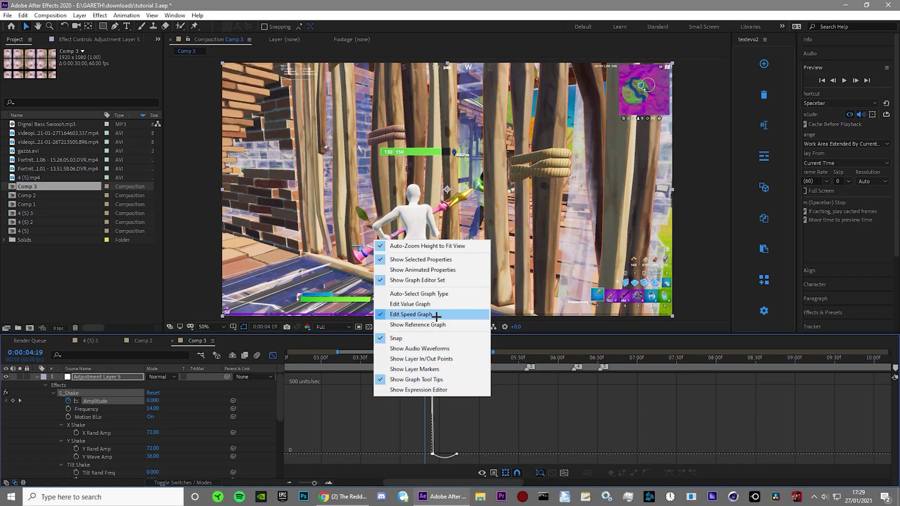
{"action": "left_click", "coordinate": [395, 427]}
{"action": "left_click", "coordinate": [330, 482]}
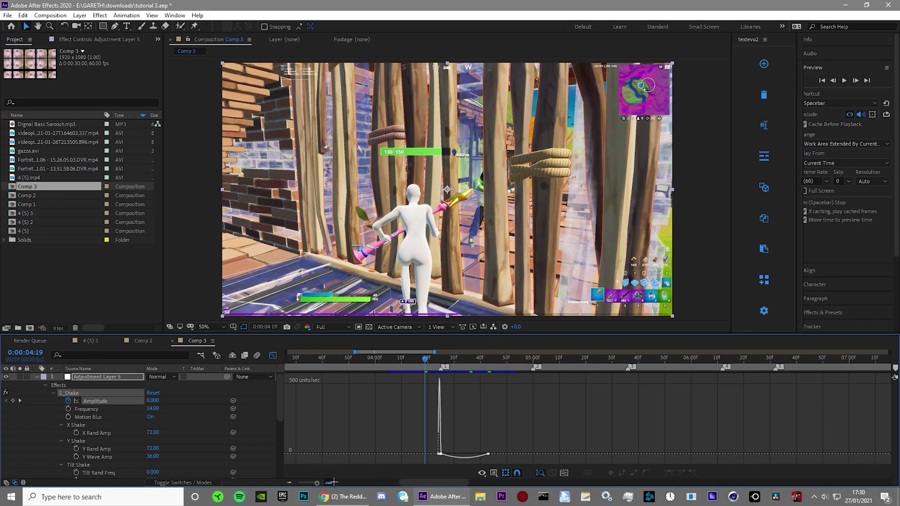
{"action": "left_click", "coordinate": [330, 483]}
{"action": "left_click", "coordinate": [457, 454]}
{"action": "left_click_drag", "start_coordinate": [473, 454], "coordinate": [437, 454]}
{"action": "left_click", "coordinate": [552, 454]}
{"action": "left_click_drag", "start_coordinate": [535, 454], "coordinate": [454, 454]}
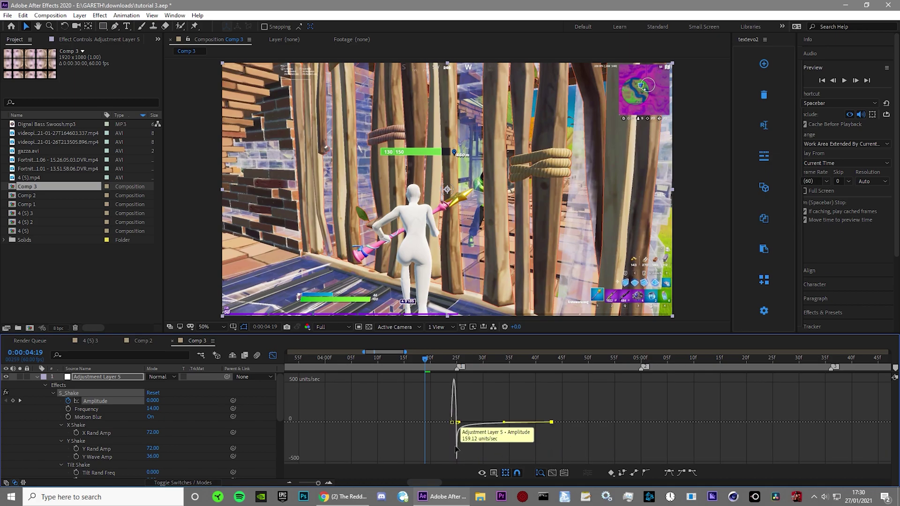
Adjust the first Amplitude keyframe's easing so the speed rises steeply into marker 1, and return to the keyframe timeline.
{"action": "left_click", "coordinate": [452, 423]}
{"action": "left_click_drag", "start_coordinate": [455, 422], "coordinate": [461, 422]}
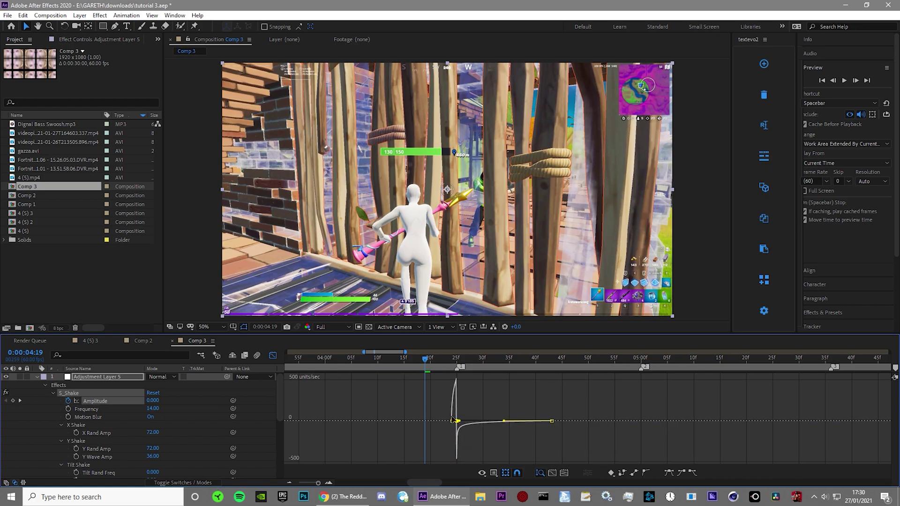
{"action": "left_click", "coordinate": [329, 482]}
{"action": "left_click", "coordinate": [328, 483]}
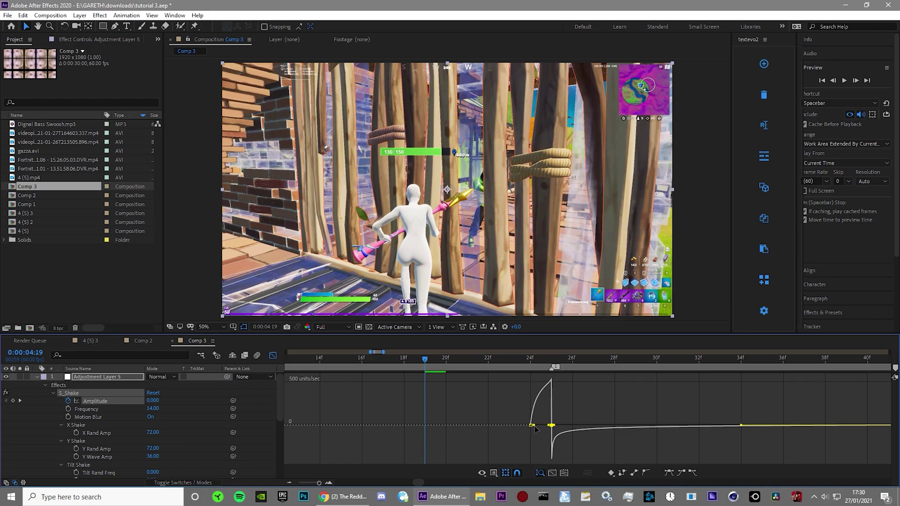
{"action": "left_click_drag", "start_coordinate": [534, 425], "coordinate": [541, 426]}
{"action": "left_click", "coordinate": [289, 483]}
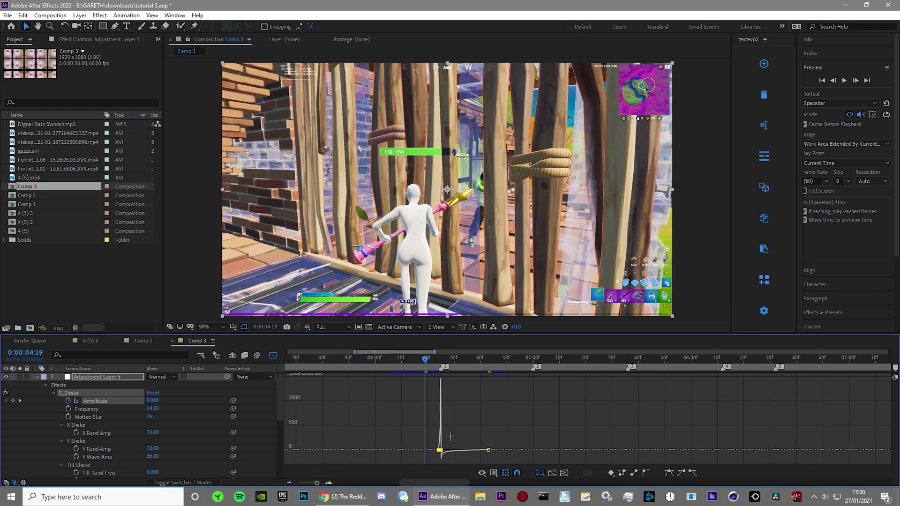
{"action": "left_click", "coordinate": [273, 356]}
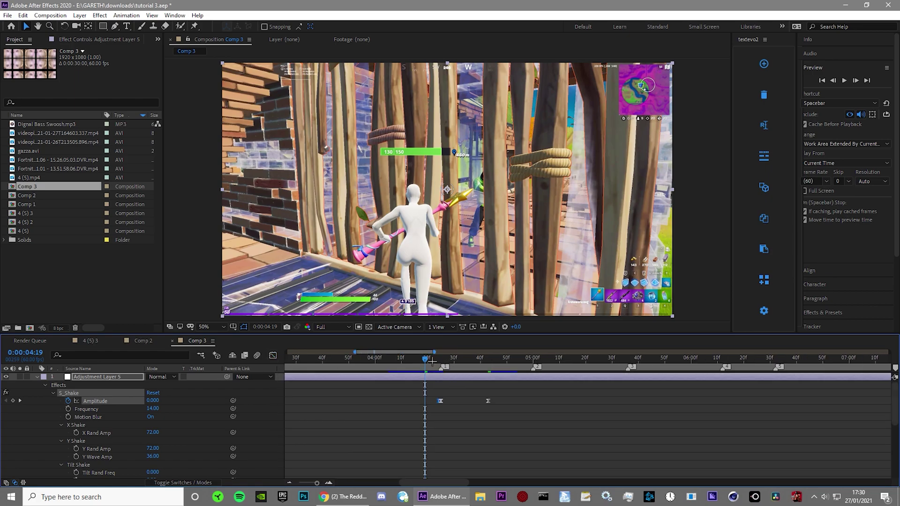
Apply the Color Correction Exposure effect to the adjustment layer with the playhead on marker 1.
{"action": "left_click_drag", "start_coordinate": [432, 361], "coordinate": [441, 363]}
{"action": "left_click", "coordinate": [840, 312]}
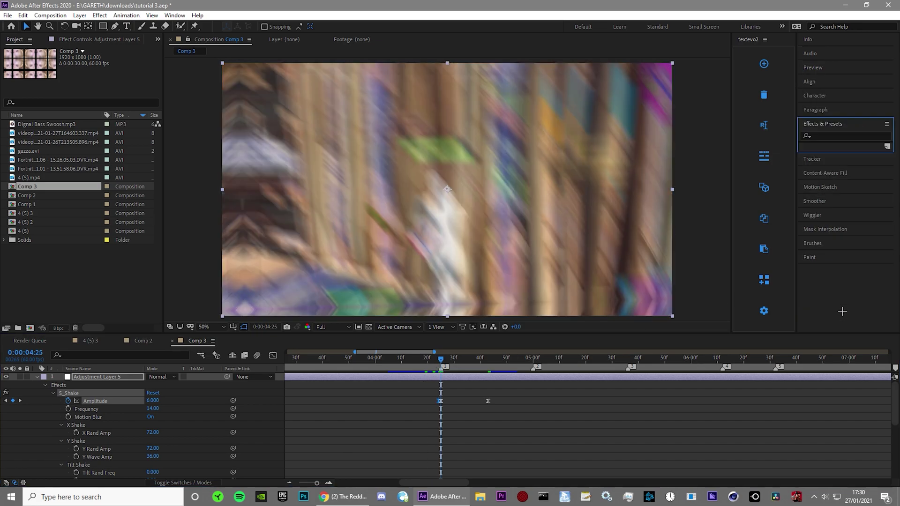
{"action": "left_click", "coordinate": [841, 136]}
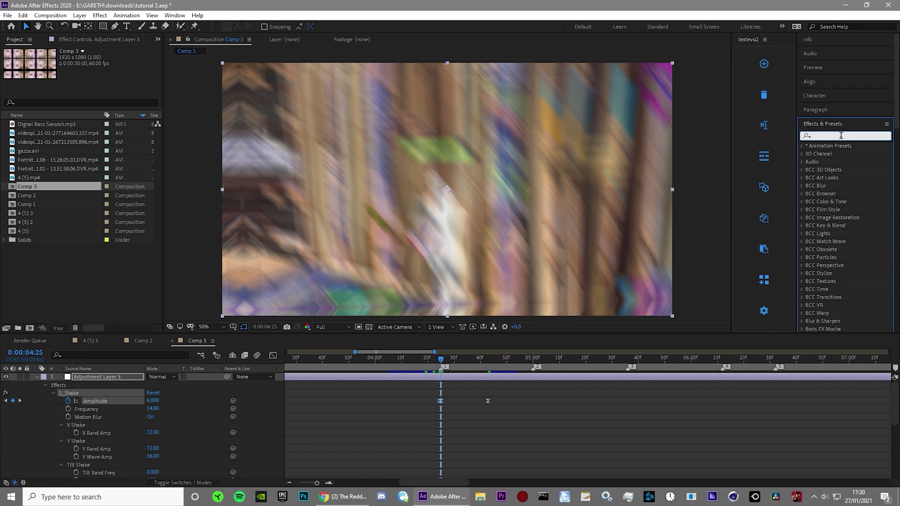
{"action": "type", "text": "exposure"}
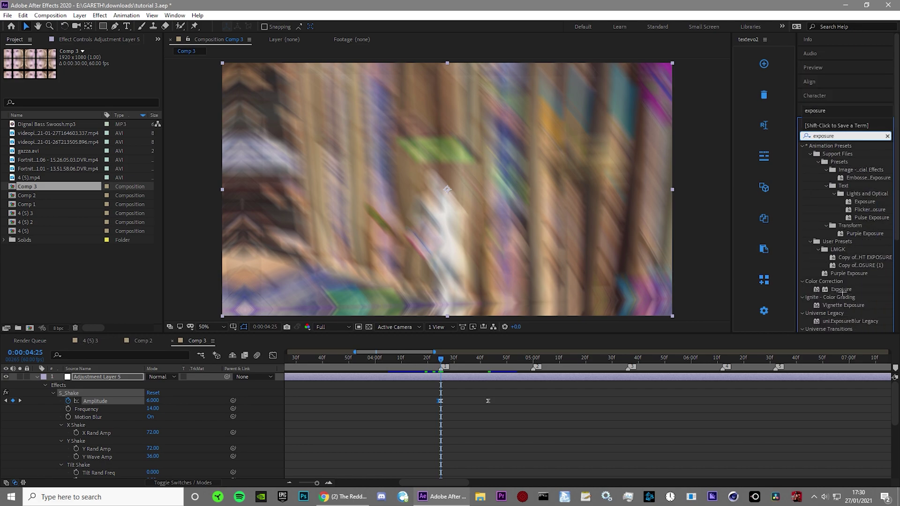
{"action": "double_click", "coordinate": [841, 290]}
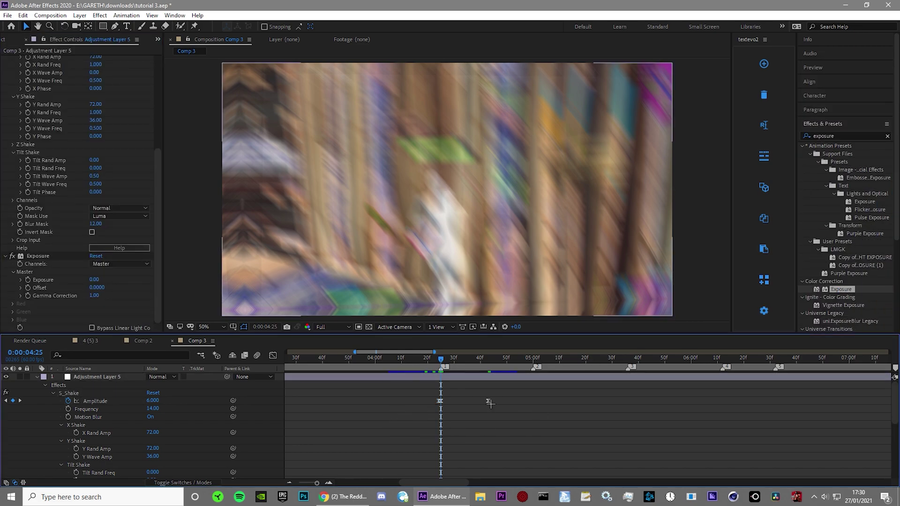
Keyframe the adjustment layer's Exposure at 1.00 on marker 1 and at 0 one frame before it.
{"action": "left_click", "coordinate": [91, 377]}
{"action": "left_click", "coordinate": [27, 280]}
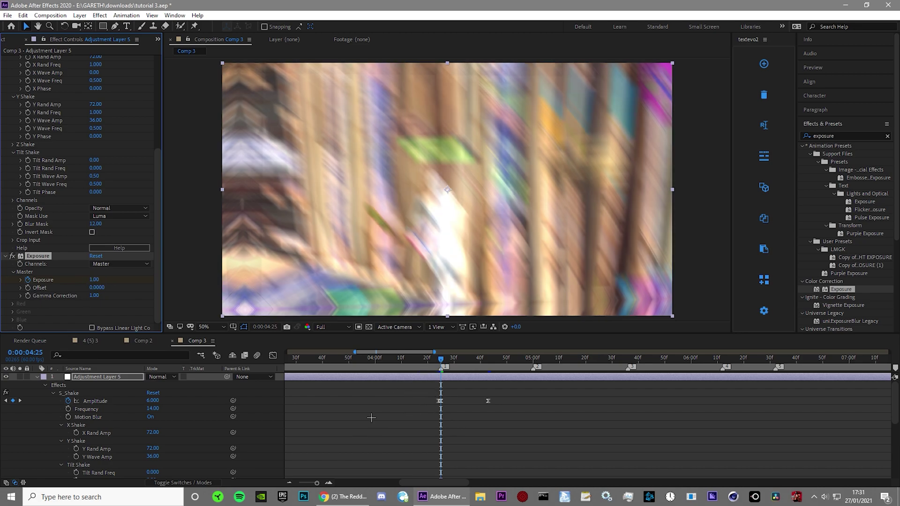
{"action": "key", "text": "Page_Up"}
{"action": "left_click", "coordinate": [95, 280]}
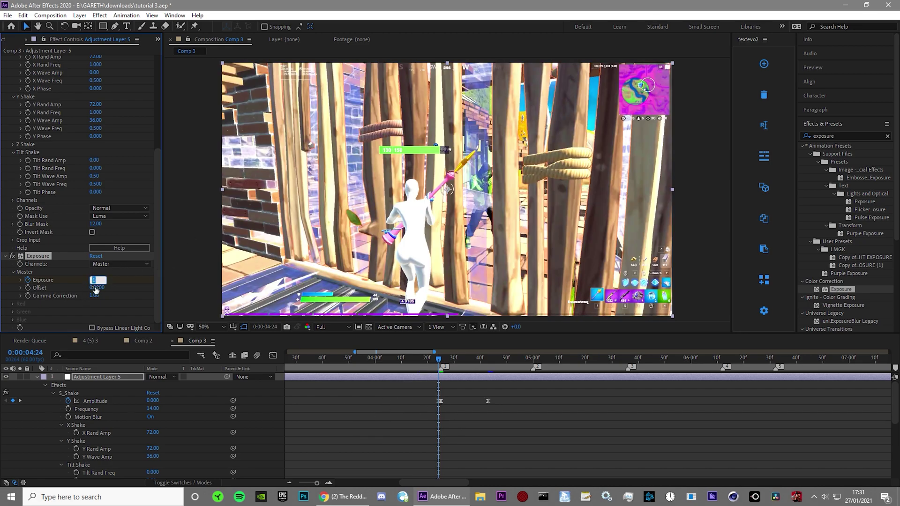
{"action": "type", "text": "0"}
{"action": "key", "text": "Return"}
Keyframe Exposure at 0.00 at 0:00:04:43, matching the last shake keyframe, and show only the adjustment layer's keyframed properties.
{"action": "left_click_drag", "start_coordinate": [484, 364], "coordinate": [488, 366]}
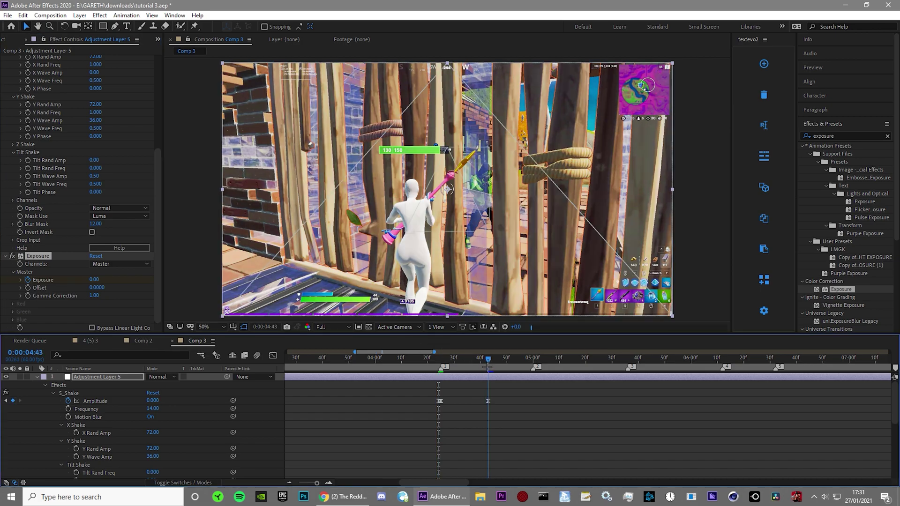
{"action": "left_click", "coordinate": [94, 280]}
{"action": "key", "text": "Return"}
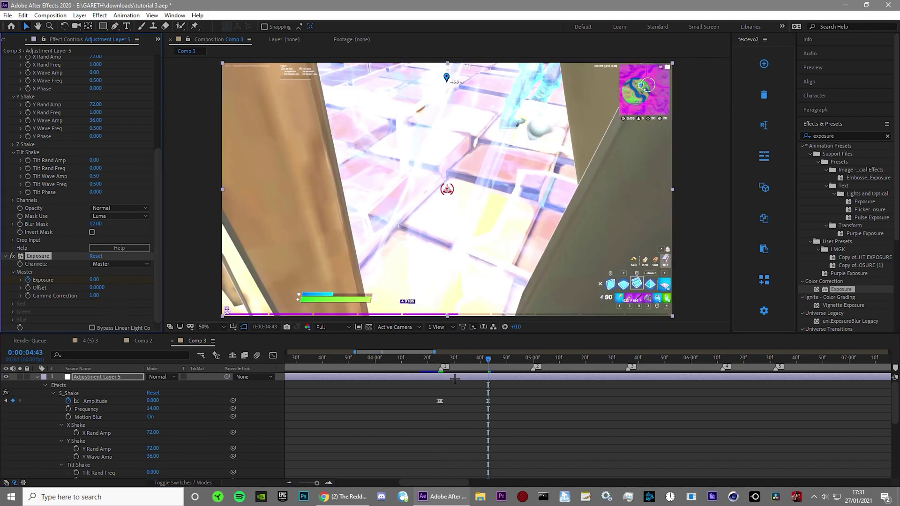
{"action": "left_click", "coordinate": [455, 378]}
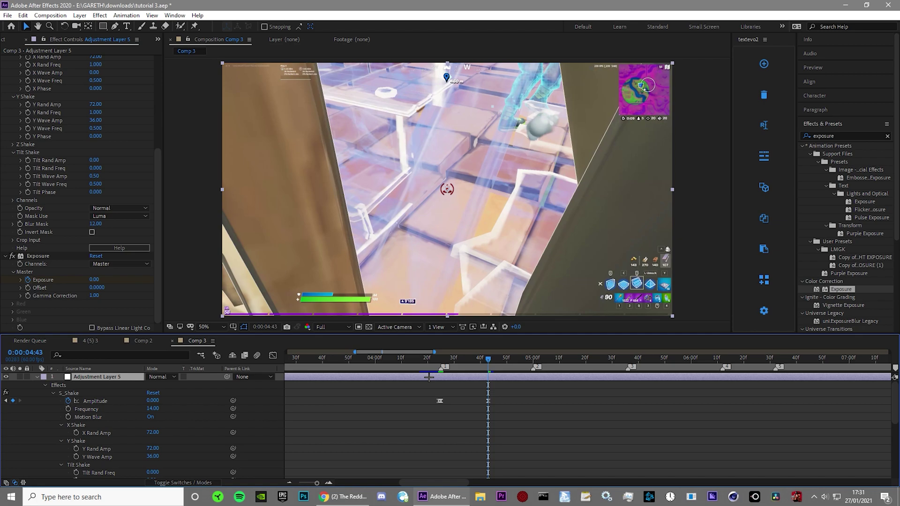
{"action": "key", "text": "u"}
{"action": "key", "text": "u"}
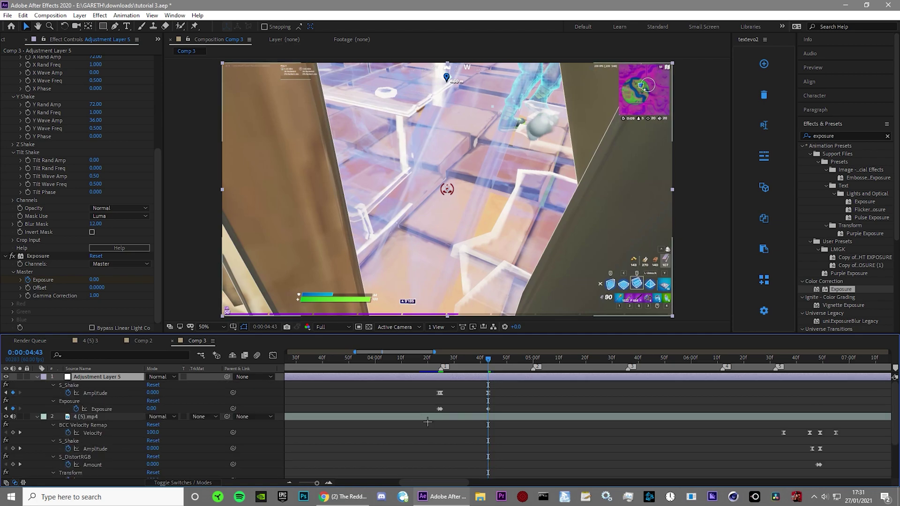
Easy ease the adjustment layer's Exposure keyframes and shape the speed curve to change sharply at marker 1 and level off toward 0:00:04:43.
{"action": "left_click_drag", "start_coordinate": [423, 412], "coordinate": [518, 404]}
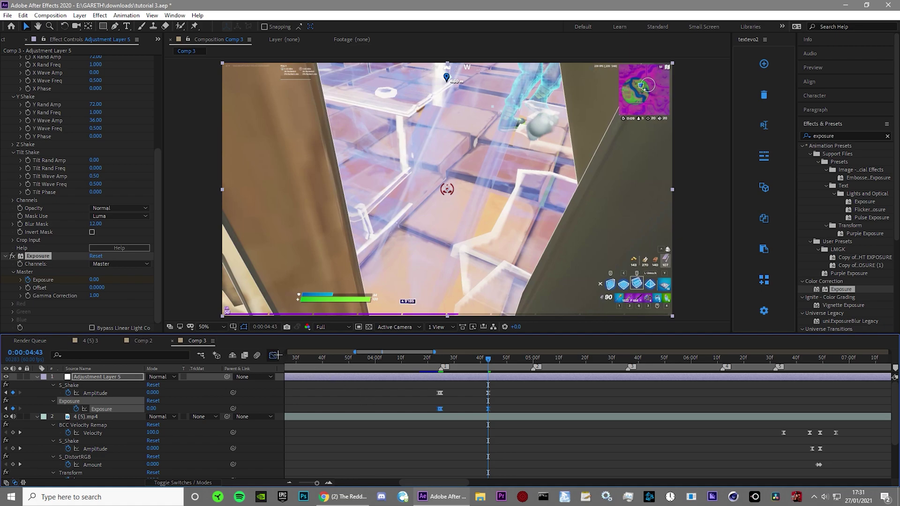
{"action": "left_click", "coordinate": [273, 355]}
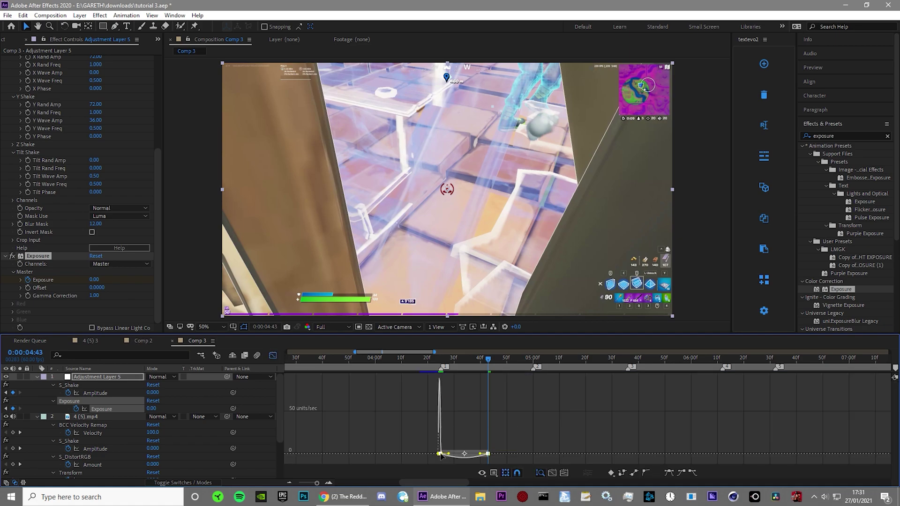
{"action": "left_click_drag", "start_coordinate": [441, 454], "coordinate": [435, 452]}
{"action": "left_click", "coordinate": [466, 415]}
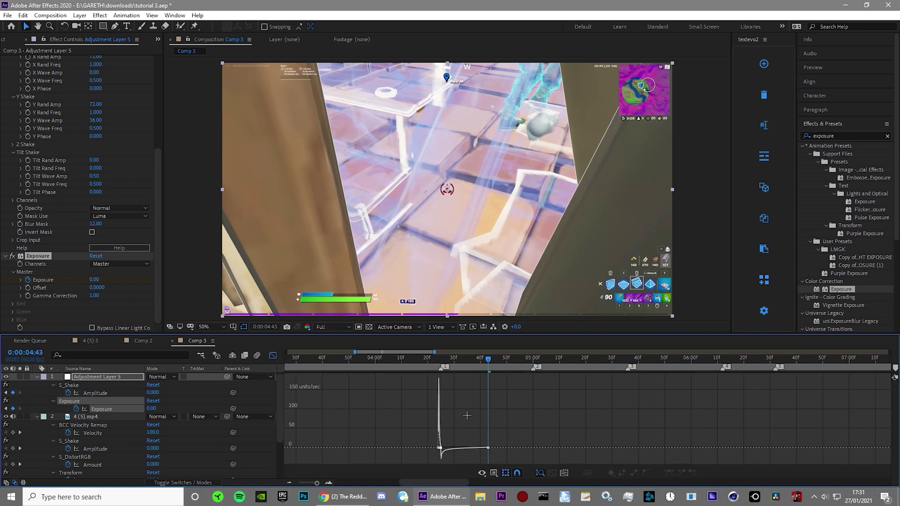
Adjust the first Exposure keyframe's easing so the speed rises steeply into marker 1, and return to the keyframe timeline.
{"action": "left_click", "coordinate": [332, 482]}
{"action": "left_click", "coordinate": [298, 438]}
{"action": "left_click_drag", "start_coordinate": [291, 438], "coordinate": [298, 420]}
{"action": "left_click", "coordinate": [328, 386]}
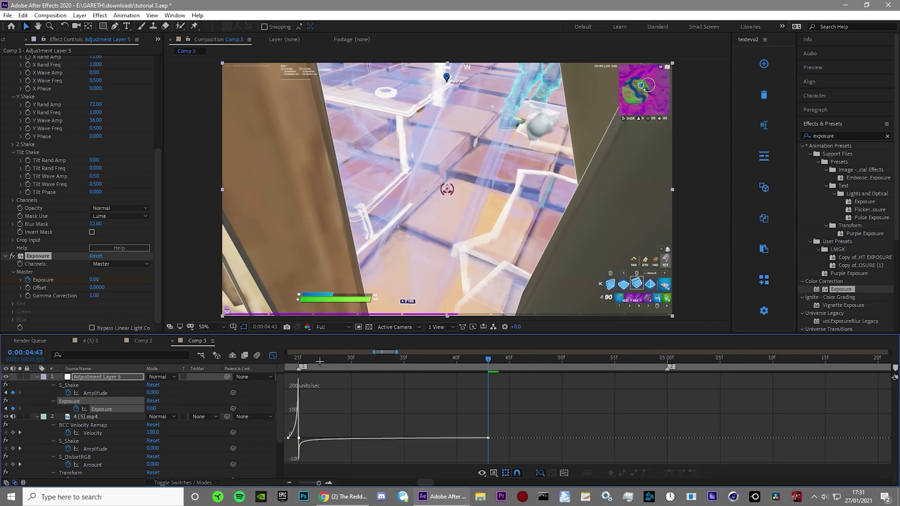
{"action": "left_click", "coordinate": [290, 482]}
{"action": "left_click", "coordinate": [291, 482]}
{"action": "left_click", "coordinate": [291, 482]}
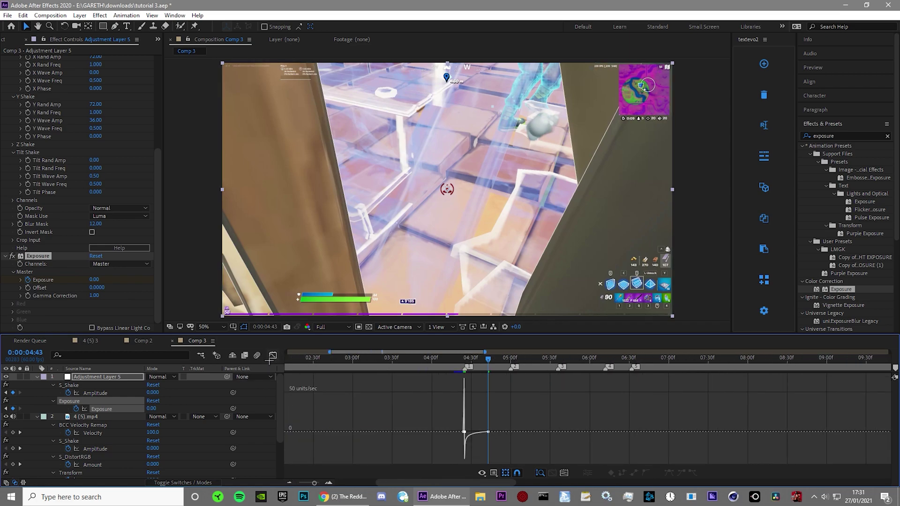
{"action": "left_click", "coordinate": [272, 356]}
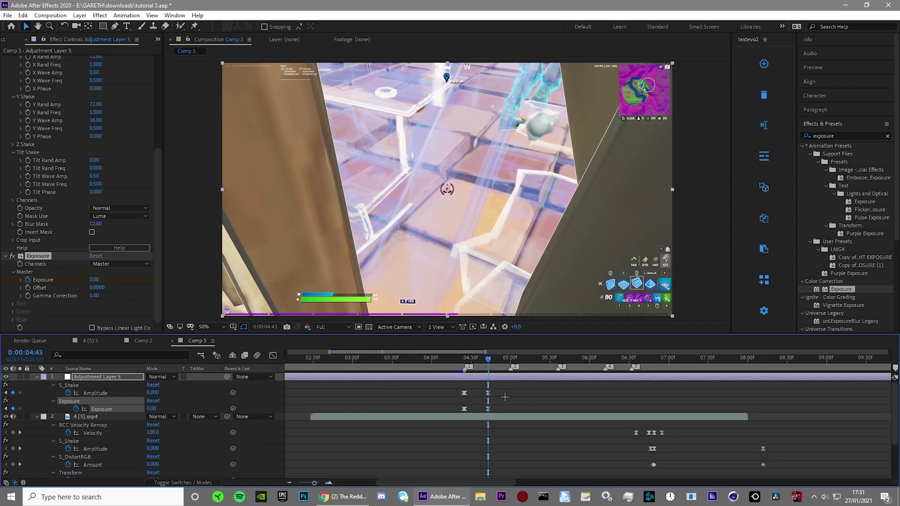
Apply the S_BlurMoCurves effect to the adjustment layer, save the project and bring the playhead back to marker 1.
{"action": "left_click", "coordinate": [848, 137]}
{"action": "type", "text": "blurmo"}
{"action": "left_click_drag", "start_coordinate": [850, 154], "coordinate": [440, 410]}
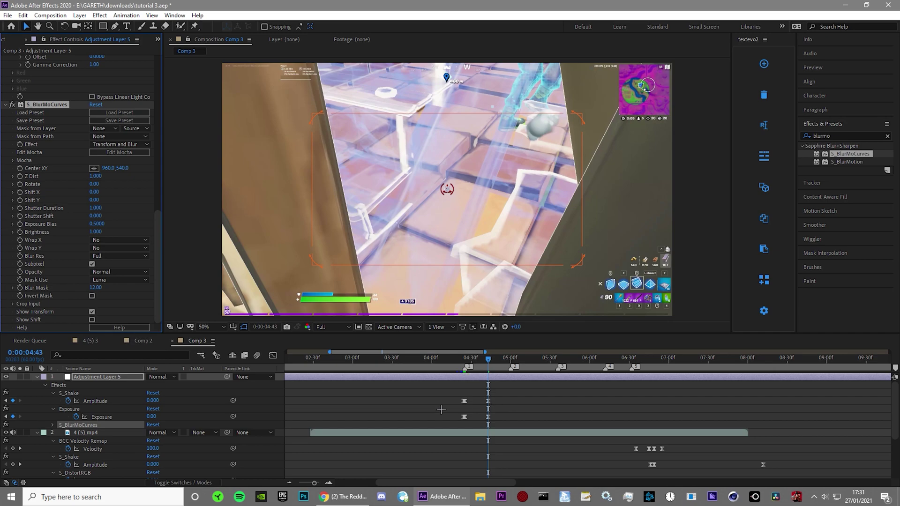
{"action": "key", "text": "ctrl+s"}
{"action": "left_click", "coordinate": [6, 401]}
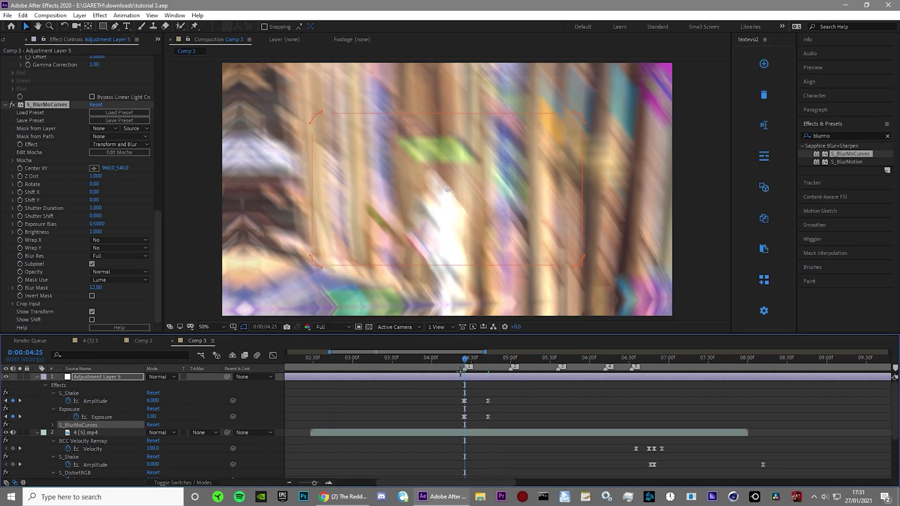
Keyframe the S_BlurMoCurves Z Dist at 0.905 on marker 1 and at 1 one frame before it.
{"action": "left_click", "coordinate": [328, 483]}
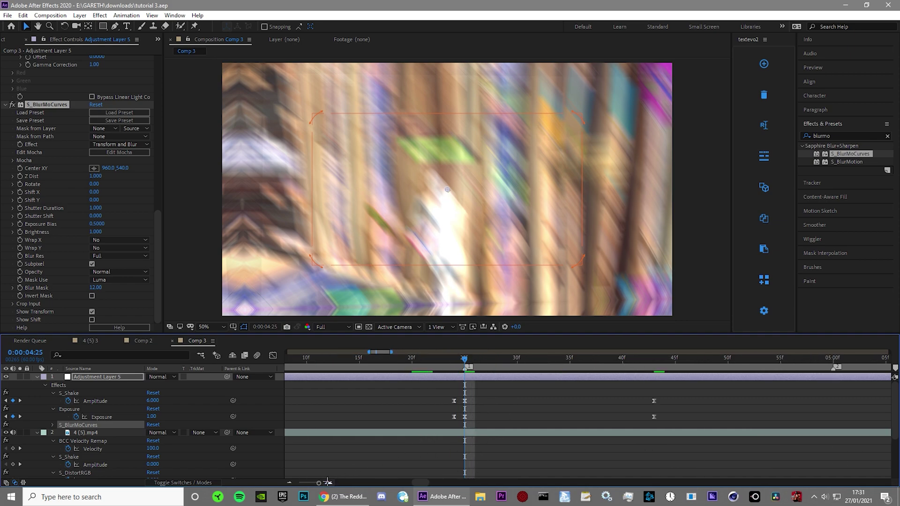
{"action": "left_click", "coordinate": [20, 176]}
{"action": "left_click", "coordinate": [96, 176]}
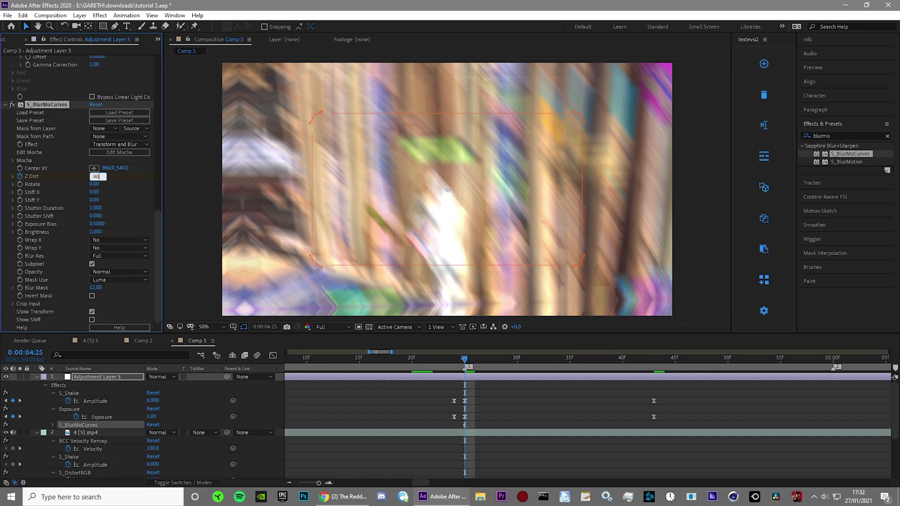
{"action": "type", "text": "90"}
{"action": "key", "text": "Return"}
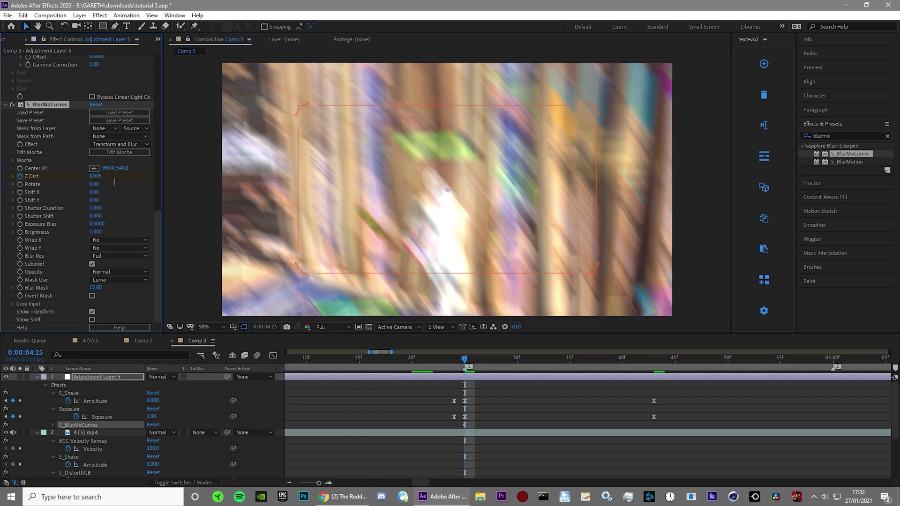
{"action": "key", "text": "Page_Up"}
{"action": "left_click", "coordinate": [95, 176]}
{"action": "type", "text": "1"}
{"action": "left_click", "coordinate": [127, 198]}
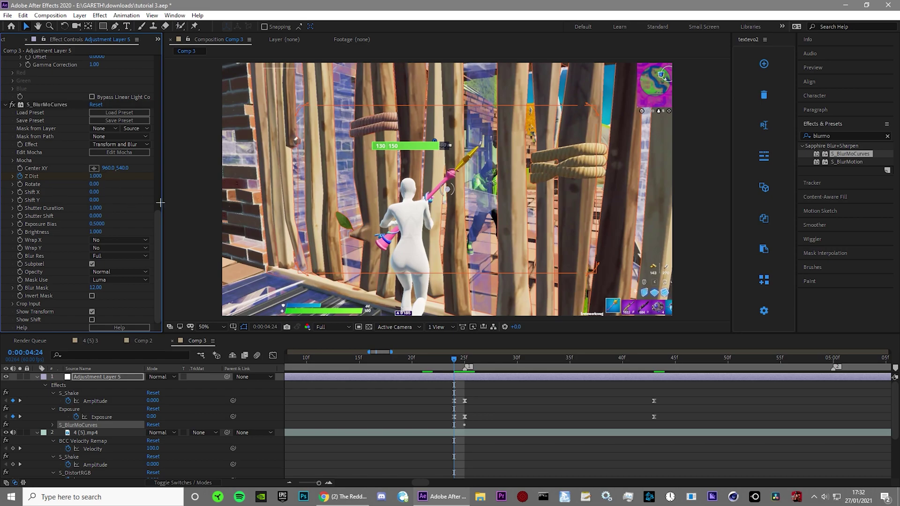
Keyframe Z Dist at 1 at 0:00:04:43, matching the last Exposure keyframe, and show only the adjustment layer's keyframed properties.
{"action": "left_click", "coordinate": [664, 365]}
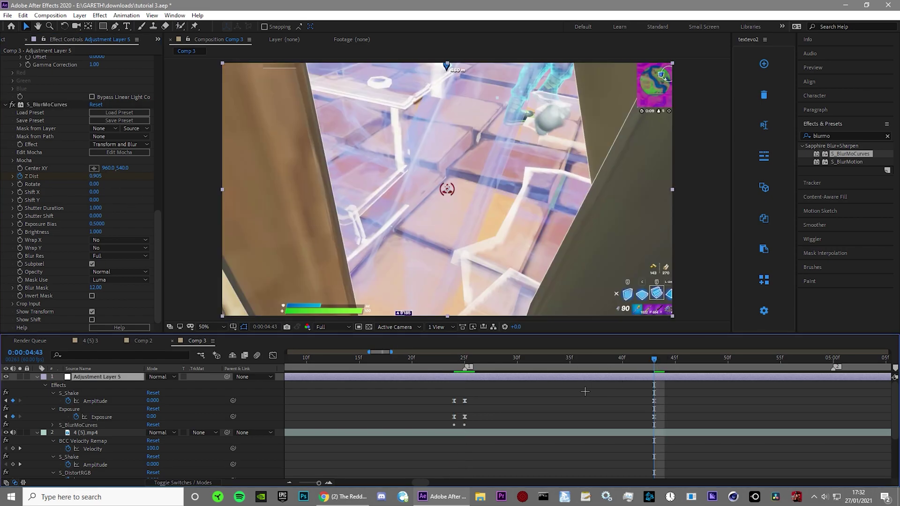
{"action": "type", "text": "1"}
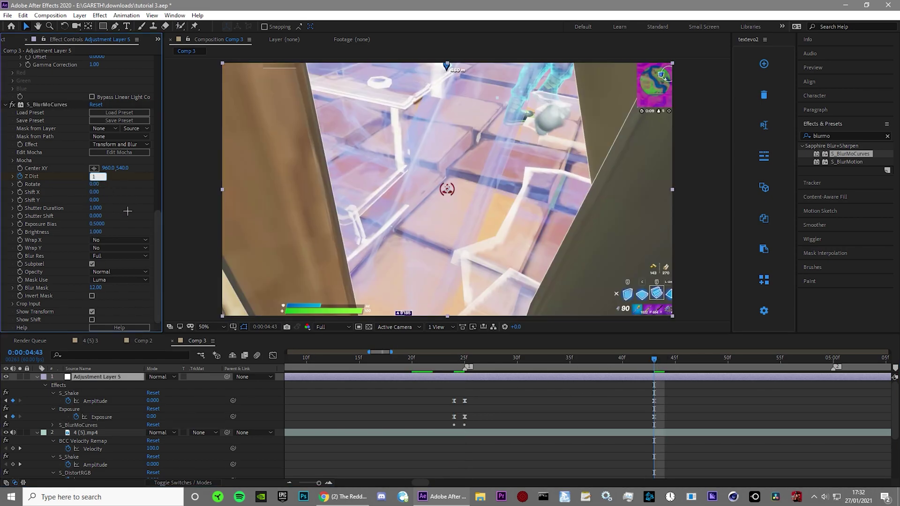
{"action": "key", "text": "Return"}
{"action": "key", "text": "u"}
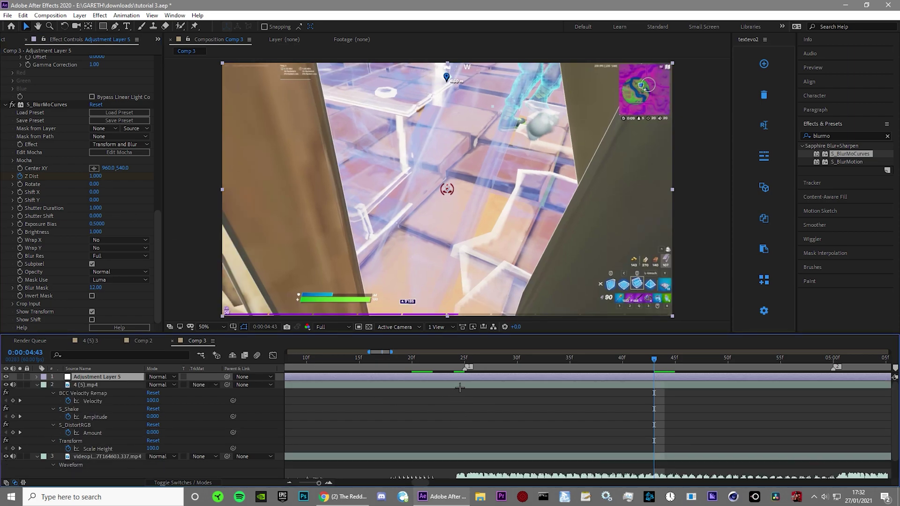
{"action": "key", "text": "u"}
Easy ease the three Z Dist keyframes and shorten the outgoing influence of the keyframe on marker 1 in the speed graph.
{"action": "left_click_drag", "start_coordinate": [427, 425], "coordinate": [671, 429]}
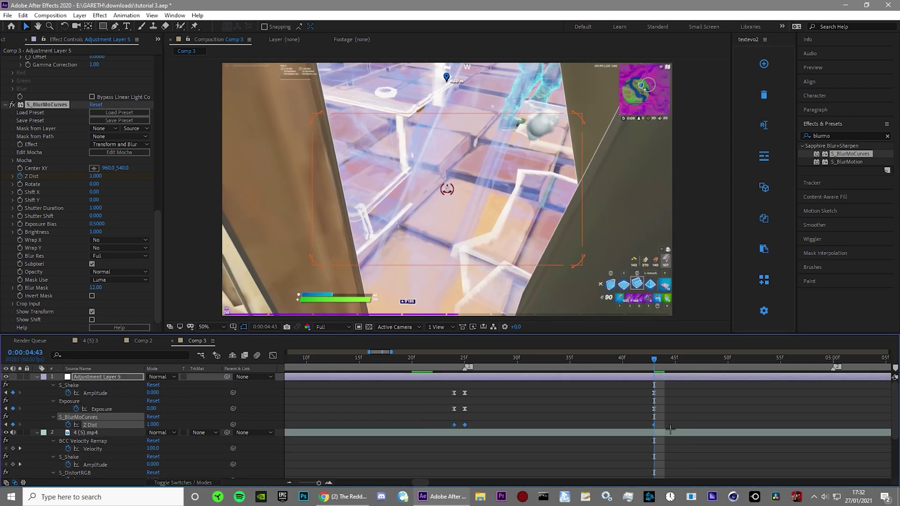
{"action": "left_click", "coordinate": [273, 355]}
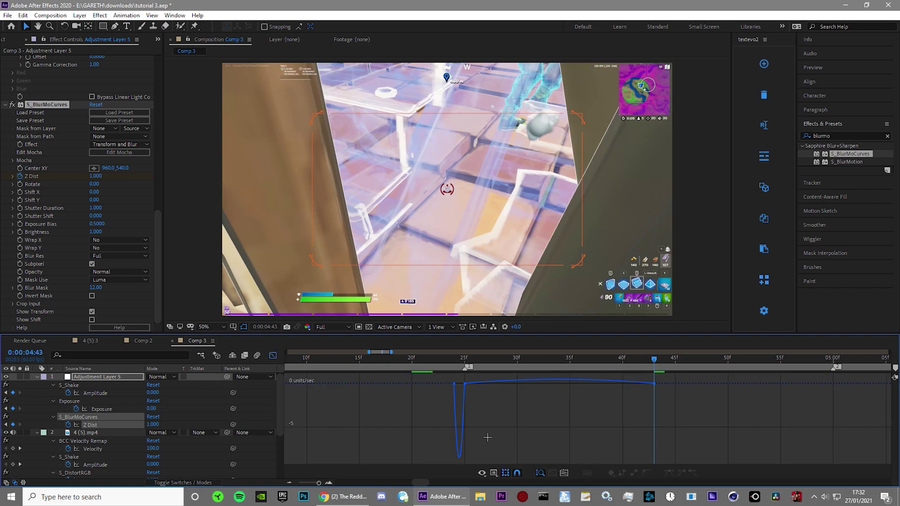
{"action": "left_click", "coordinate": [460, 385]}
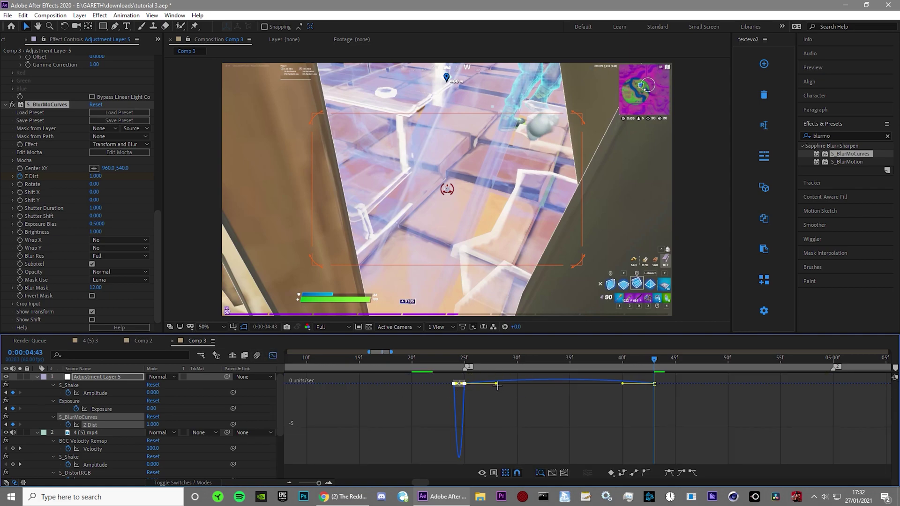
{"action": "left_click_drag", "start_coordinate": [496, 384], "coordinate": [466, 384]}
{"action": "left_click", "coordinate": [533, 393]}
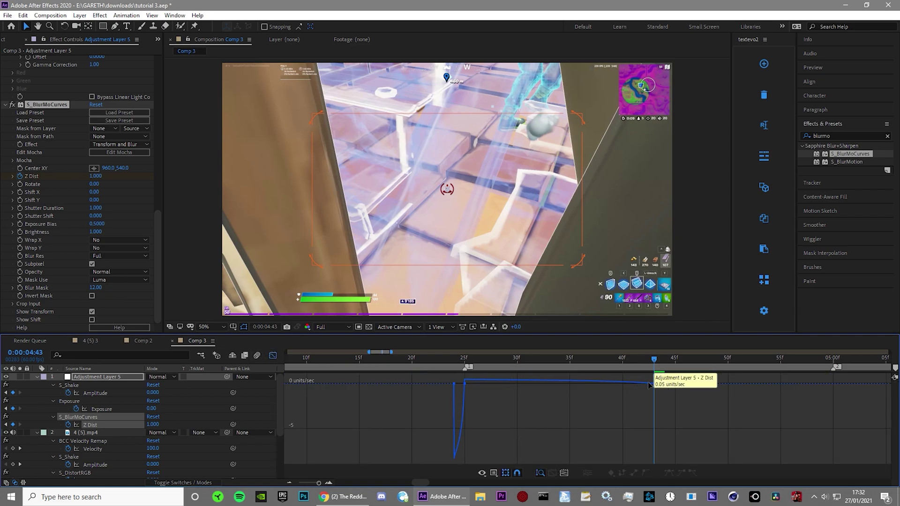
Extend the last Z Dist keyframe's incoming influence back toward marker 1, steepen the speed into marker 1, and return to the keyframe timeline.
{"action": "left_click", "coordinate": [653, 384]}
{"action": "left_click", "coordinate": [655, 384]}
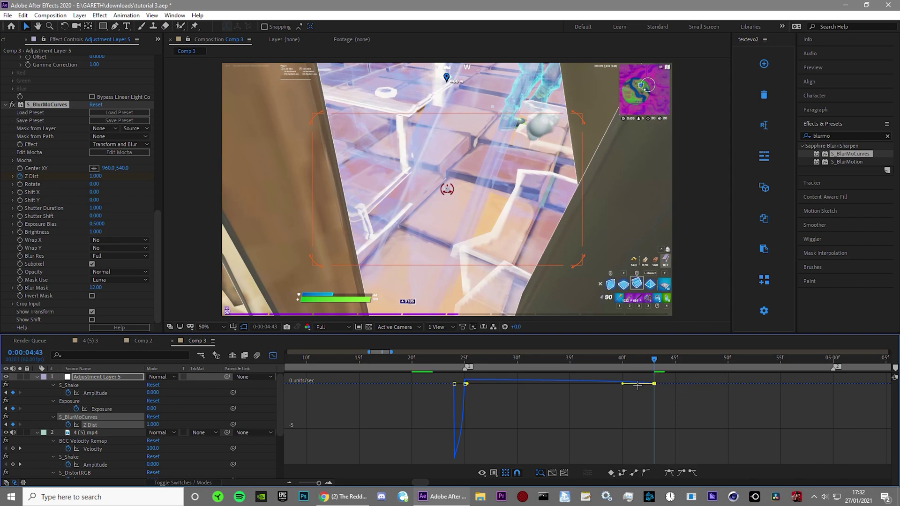
{"action": "left_click_drag", "start_coordinate": [623, 384], "coordinate": [467, 414]}
{"action": "left_click", "coordinate": [455, 415]}
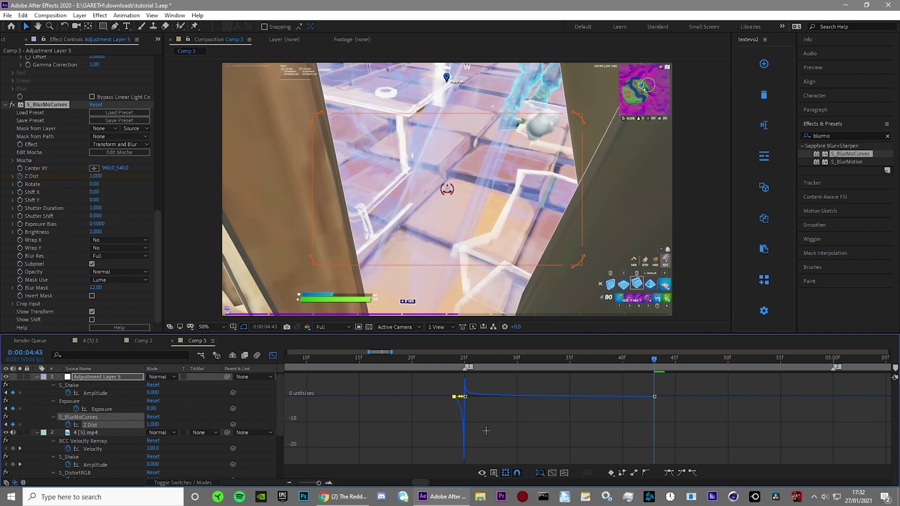
{"action": "left_click", "coordinate": [273, 355]}
Copy all the adjustment layer's Amplitude, Exposure and Z Dist keyframes and paste them one frame before marker 2, at 0:00:04:59.
{"action": "key", "text": "minus"}
{"action": "key", "text": "minus"}
{"action": "key", "text": "minus"}
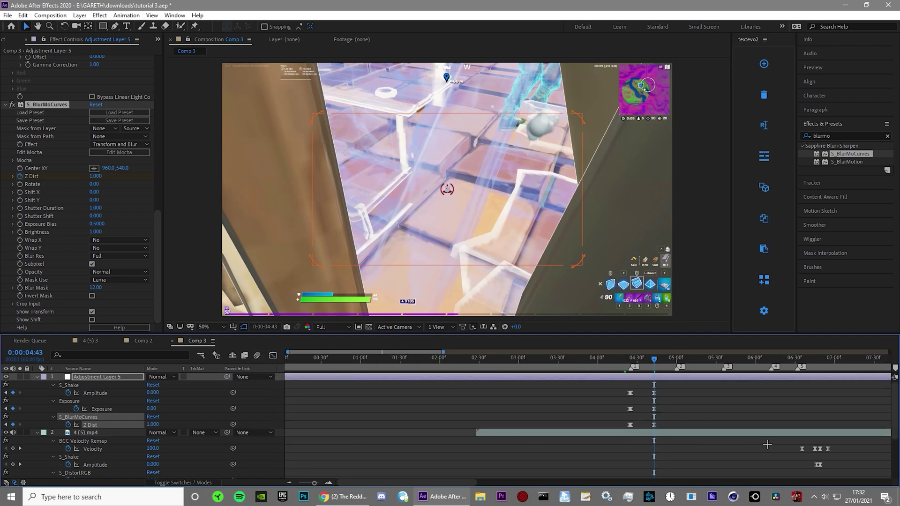
{"action": "left_click_drag", "start_coordinate": [743, 441], "coordinate": [573, 449]}
{"action": "left_click_drag", "start_coordinate": [440, 387], "coordinate": [542, 431]}
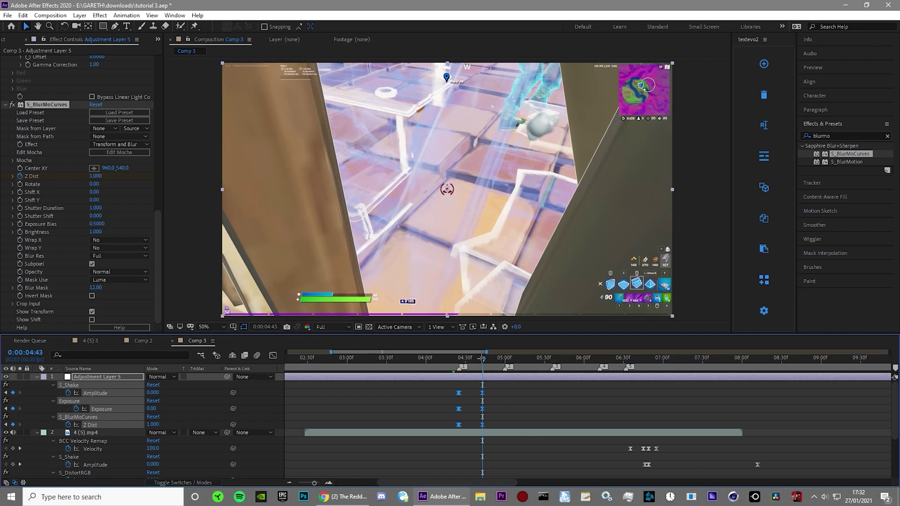
{"action": "left_click_drag", "start_coordinate": [483, 359], "coordinate": [505, 359]}
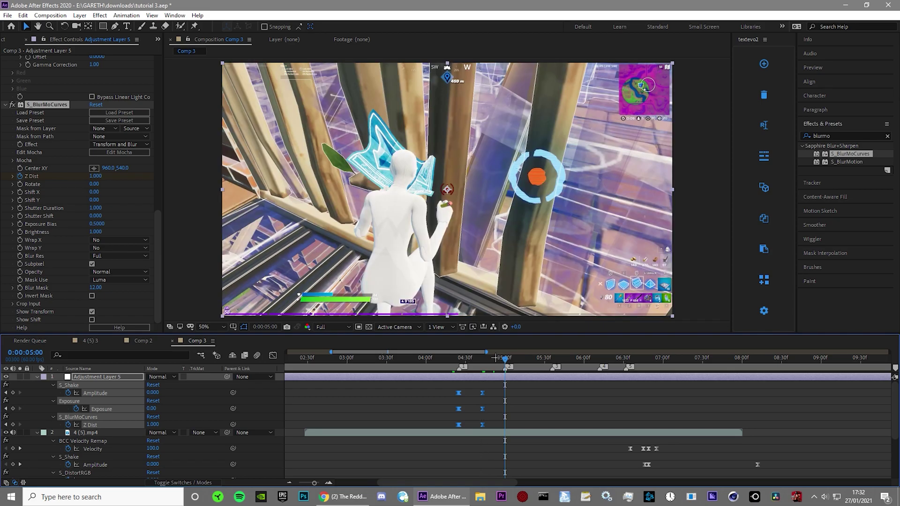
{"action": "key", "text": "Page_Up"}
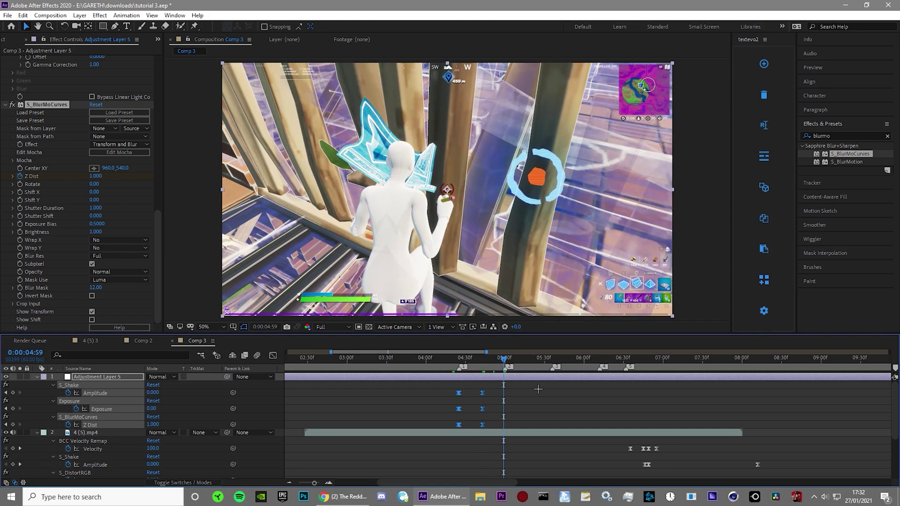
{"action": "key", "text": "ctrl+v"}
Paste the same keyframe set for markers 3, 4 and 5, at 0:00:05:35, 0:00:06:11 and 0:00:06:31.
{"action": "left_click", "coordinate": [550, 359]}
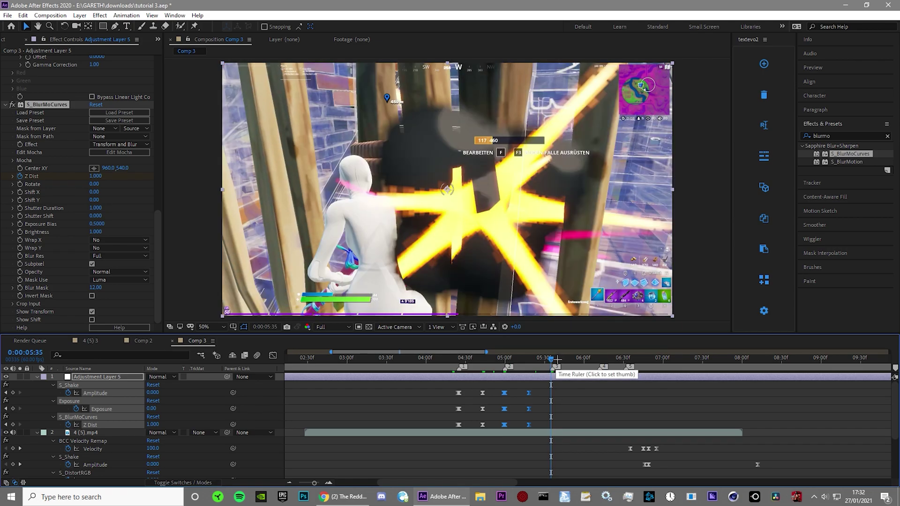
{"action": "key", "text": "ctrl+v"}
{"action": "left_click", "coordinate": [599, 359]}
{"action": "key", "text": "Page_Up"}
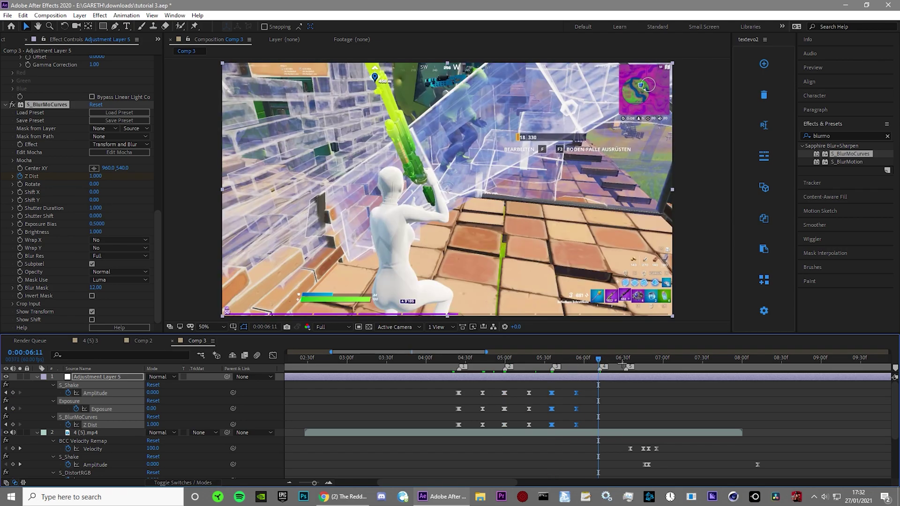
{"action": "key", "text": "ctrl+v"}
{"action": "left_click", "coordinate": [625, 359]}
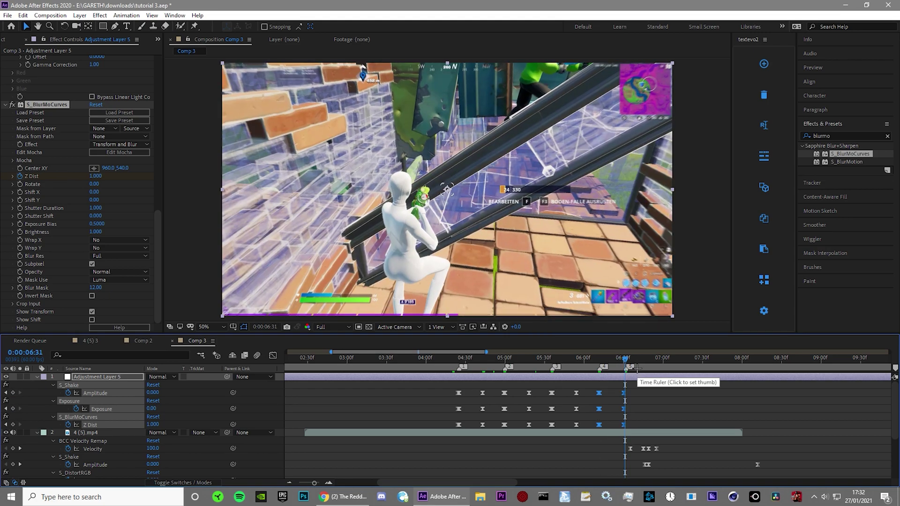
{"action": "key", "text": "ctrl+v"}
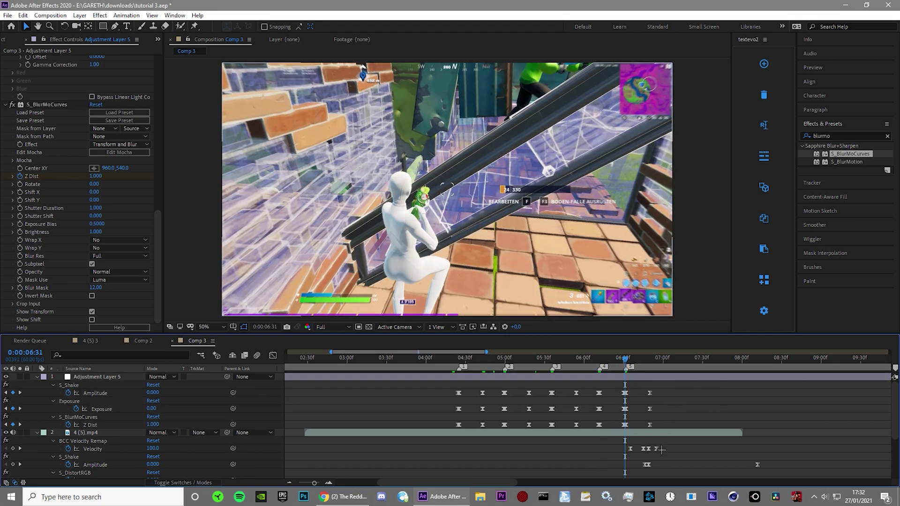
Move the adjustment layer's final Amplitude, Exposure and Z Dist keyframes one frame earlier, in line with the clip's third Velocity keyframe.
{"action": "left_click", "coordinate": [328, 482]}
{"action": "left_click_drag", "start_coordinate": [634, 432], "coordinate": [491, 430]}
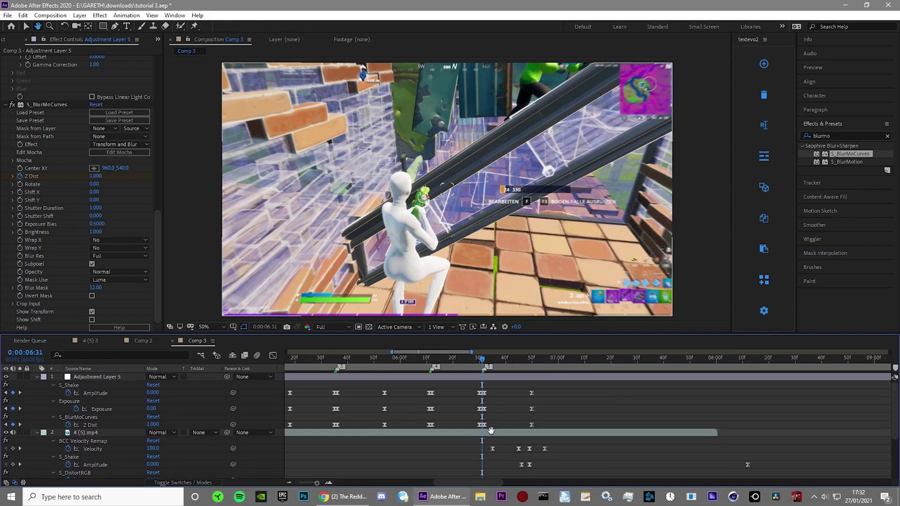
{"action": "key", "text": "="}
{"action": "left_click_drag", "start_coordinate": [572, 388], "coordinate": [577, 425]}
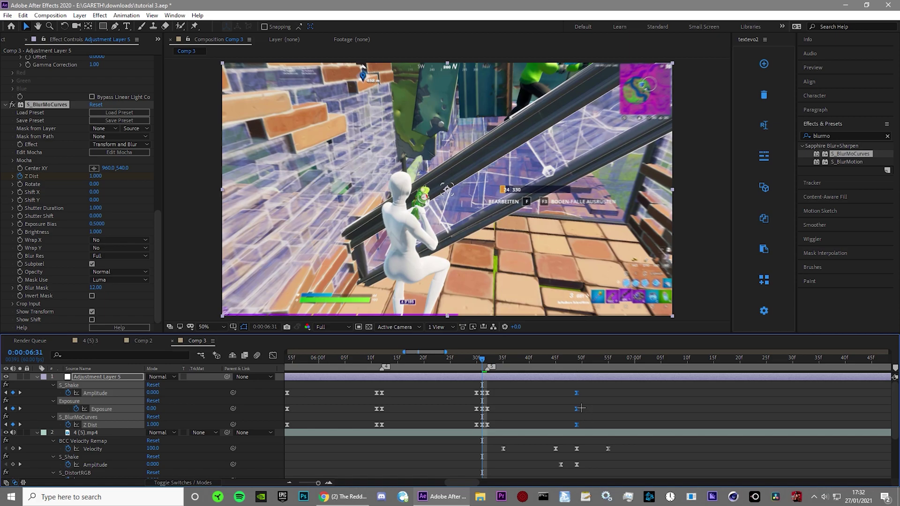
Preview the edit from 0:00:02:51 through all five markers.
{"action": "left_click", "coordinate": [290, 483]}
{"action": "left_click", "coordinate": [290, 483]}
{"action": "left_click", "coordinate": [290, 483]}
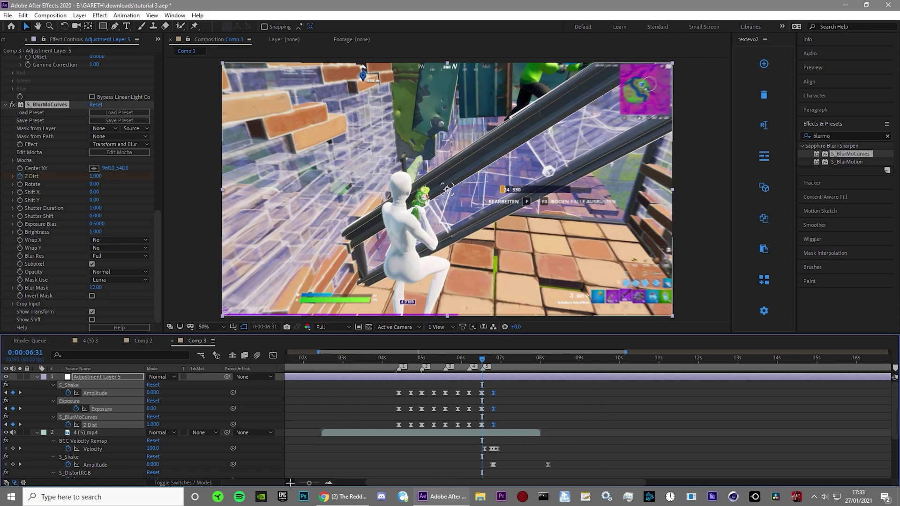
{"action": "left_click", "coordinate": [291, 483]}
{"action": "left_click_drag", "start_coordinate": [398, 361], "coordinate": [352, 360]}
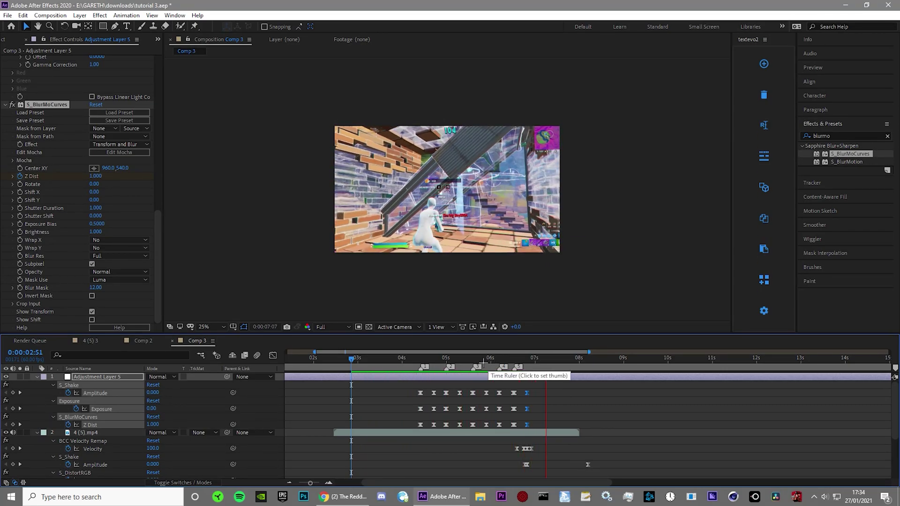
At 0:00:05:01, apply the Motion Tile effect to the adjustment layer, placing it above S_Shake in the effect order.
{"action": "left_click", "coordinate": [470, 361]}
{"action": "left_click_drag", "start_coordinate": [470, 367], "coordinate": [448, 367]}
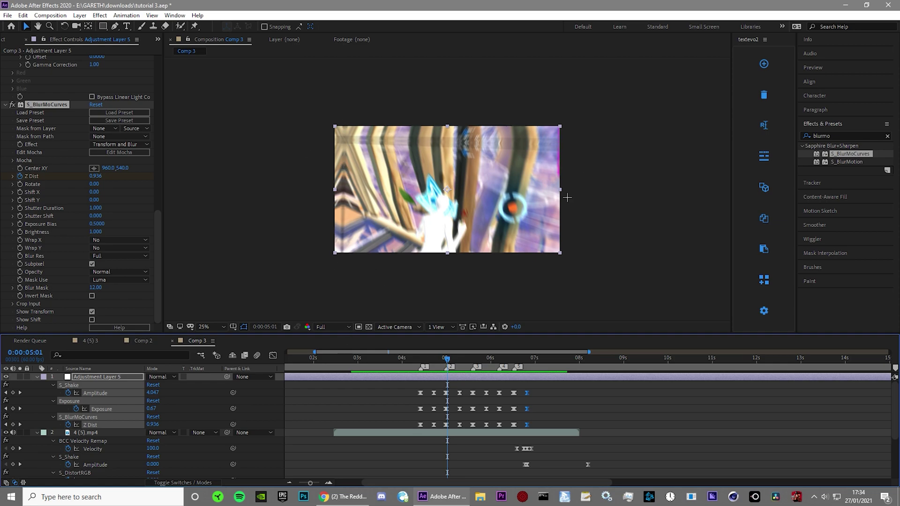
{"action": "left_click", "coordinate": [851, 135]}
{"action": "type", "text": "moti"}
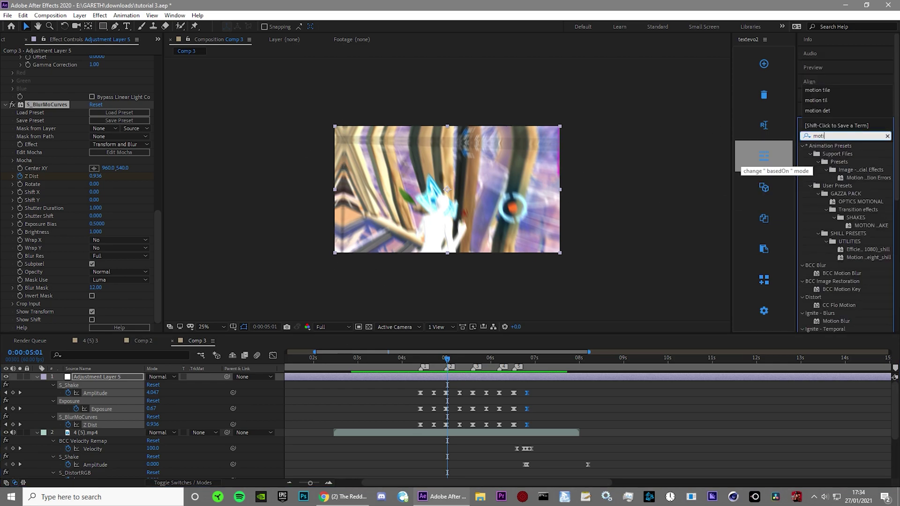
{"action": "type", "text": "on tile"}
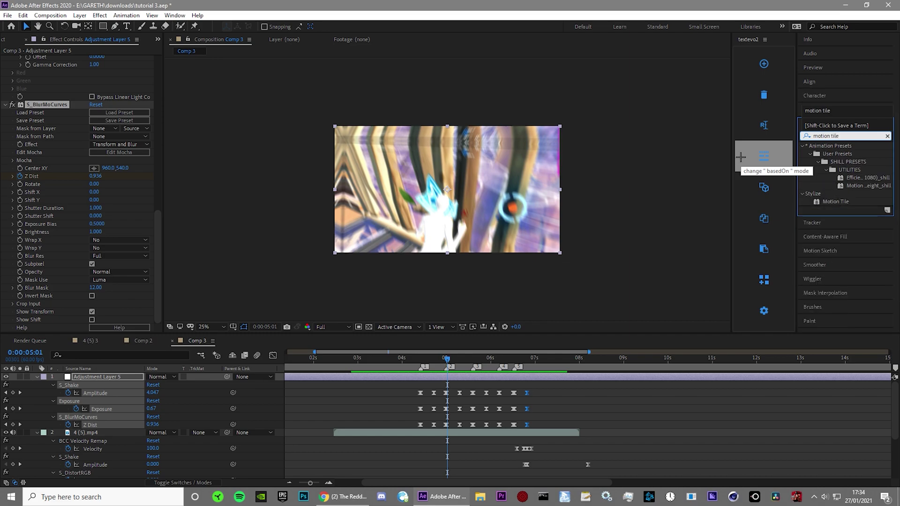
{"action": "left_click_drag", "start_coordinate": [831, 202], "coordinate": [65, 59]}
Set Motion Tile's Output Width and Output Height to 200 and enable Mirror Edges.
{"action": "left_click", "coordinate": [96, 91]}
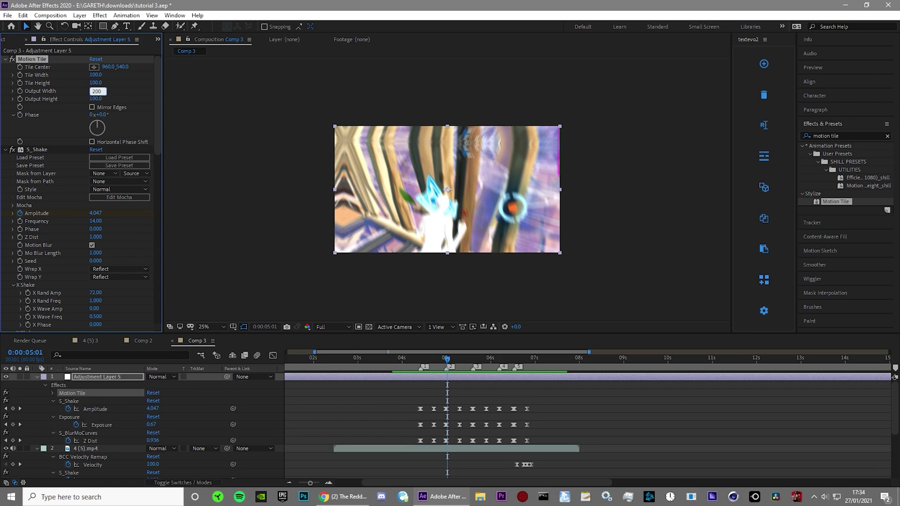
{"action": "key", "text": "Tab"}
{"action": "type", "text": "200"}
{"action": "key", "text": "Return"}
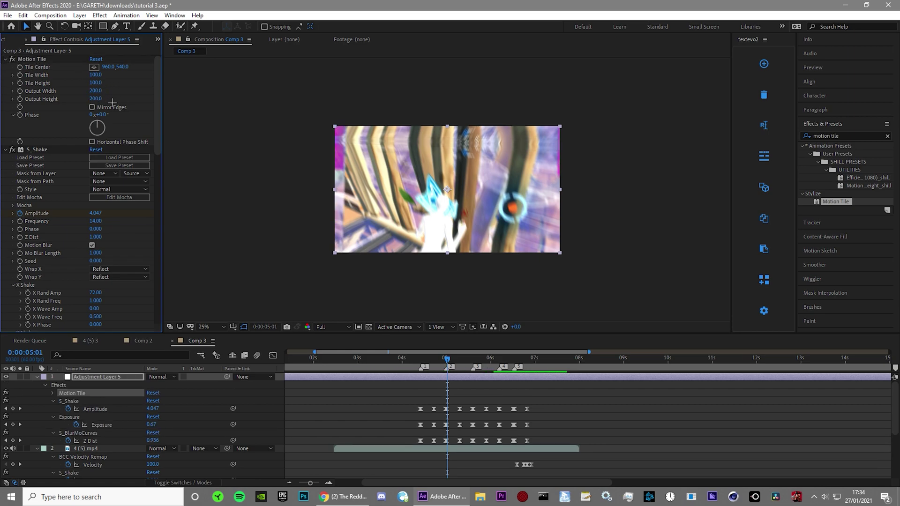
{"action": "left_click", "coordinate": [90, 108]}
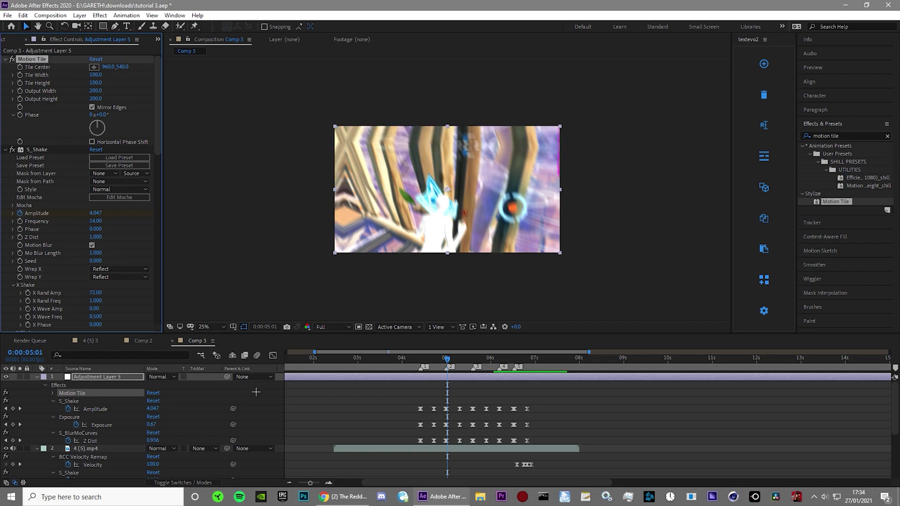
Create a new adjustment layer above all other layers and apply the Sharpen CC user preset to it.
{"action": "left_click", "coordinate": [345, 412]}
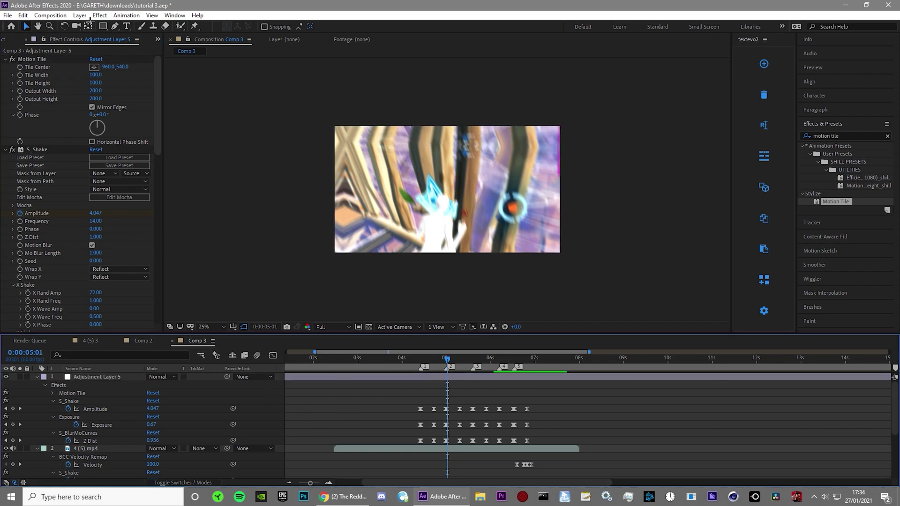
{"action": "left_click", "coordinate": [87, 16]}
{"action": "mouse_move", "coordinate": [118, 26]}
{"action": "left_click", "coordinate": [242, 89]}
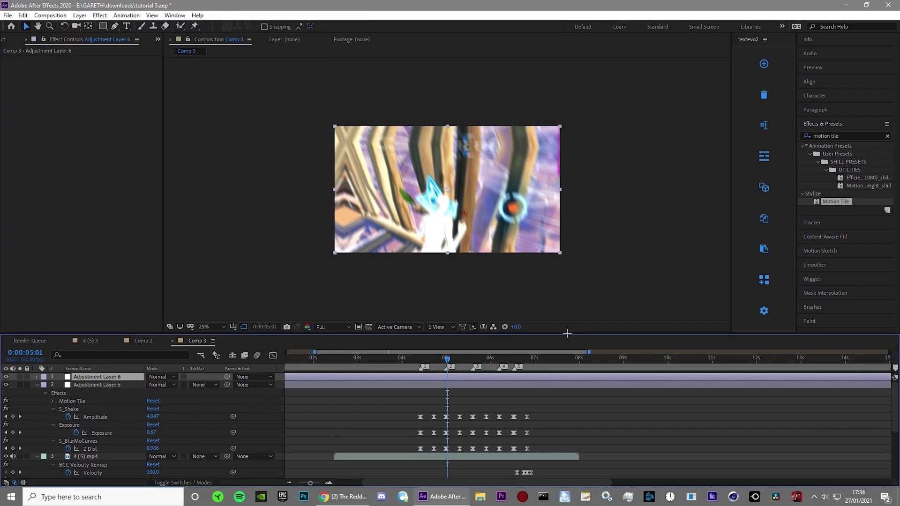
{"action": "left_click", "coordinate": [850, 136]}
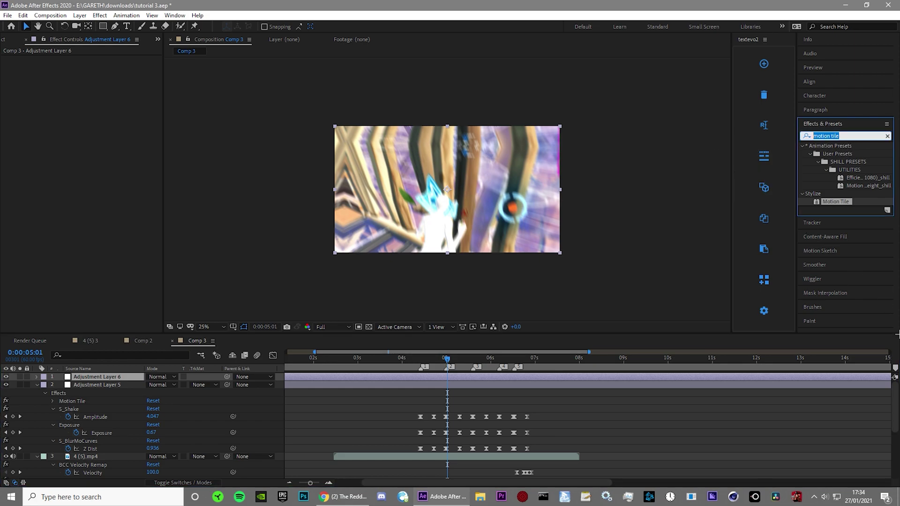
{"action": "type", "text": "sharpen"}
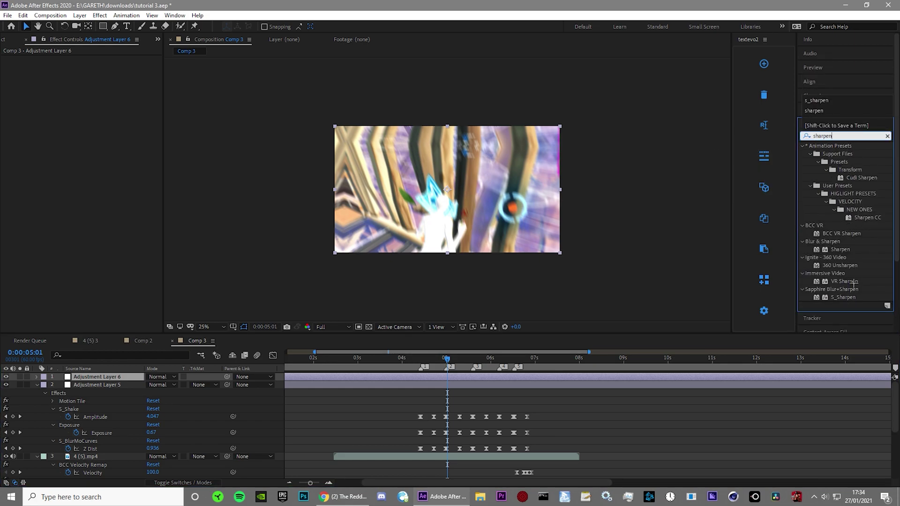
{"action": "double_click", "coordinate": [876, 219]}
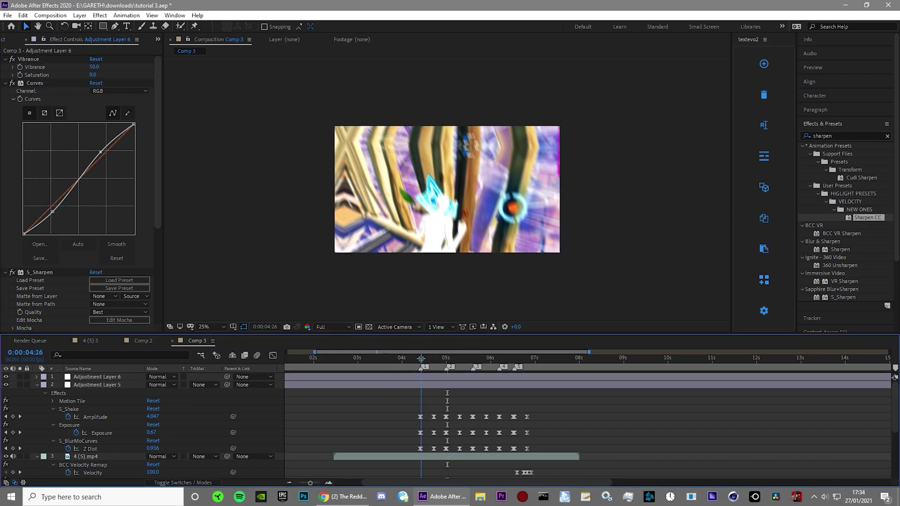
Preview the colour-corrected edit through all five beat markers, then review the gameplay around 0:00:03:17.
{"action": "left_click", "coordinate": [521, 439]}
{"action": "left_click_drag", "start_coordinate": [521, 439], "coordinate": [389, 454]}
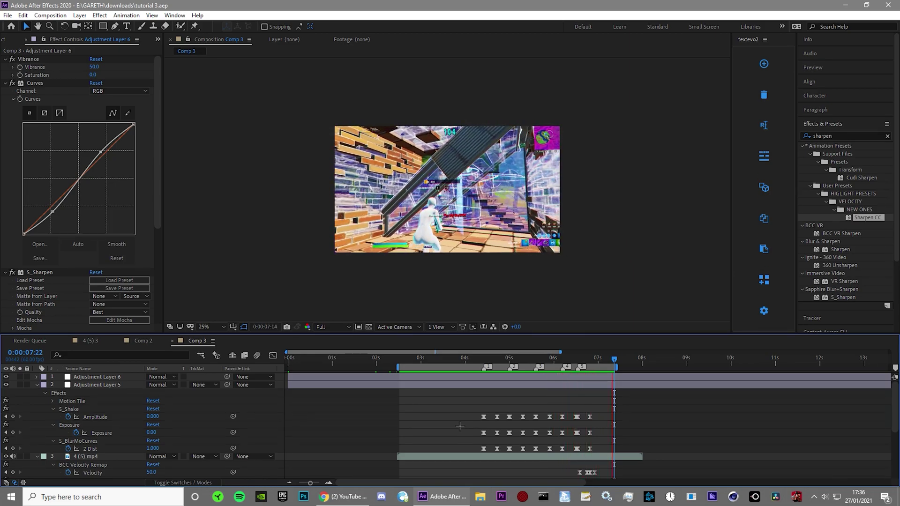
{"action": "key", "text": "space"}
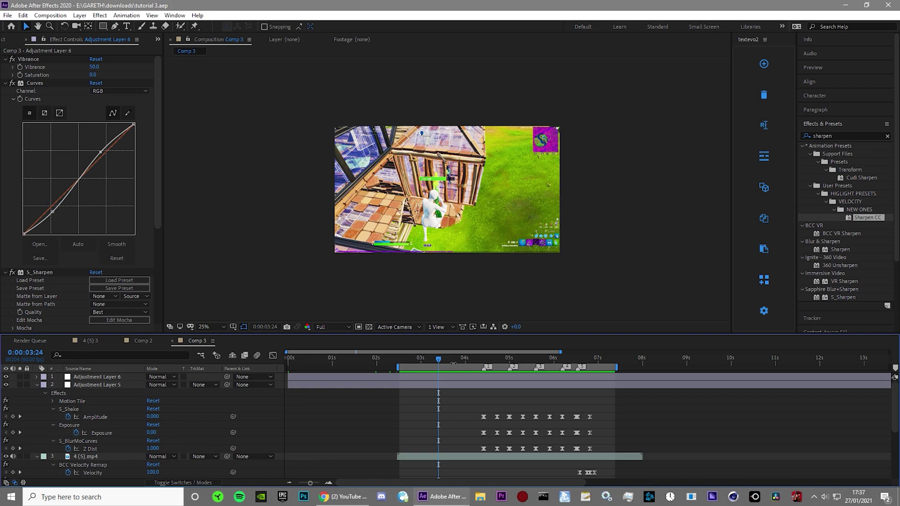
{"action": "left_click", "coordinate": [433, 360]}
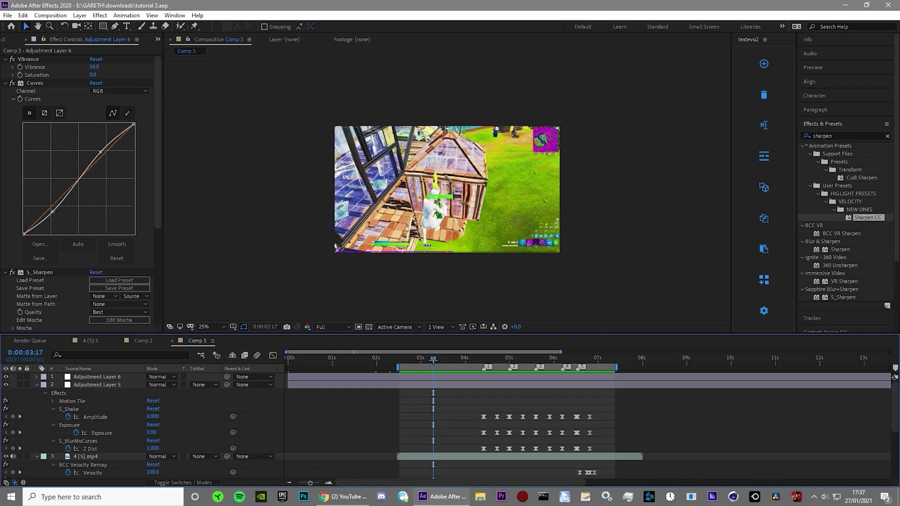